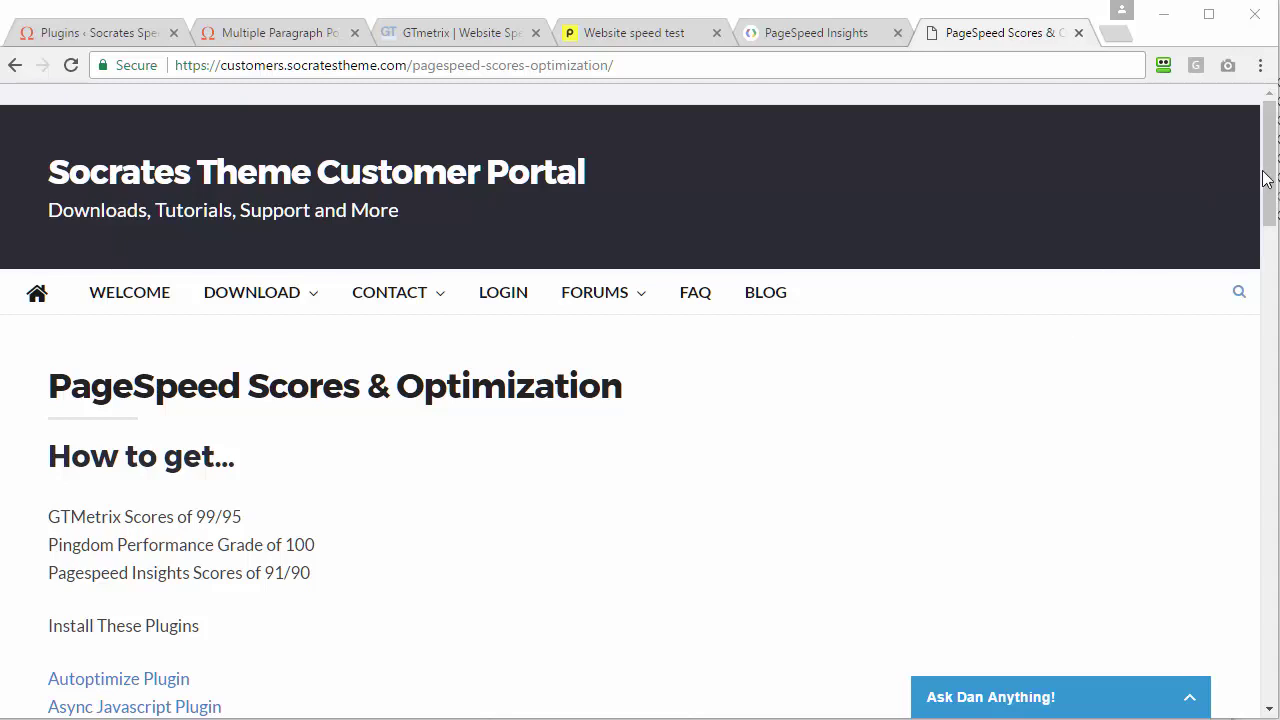
Step: Reload the Multiple Paragraph Post page and copy its web address from the address bar
drag(1270, 177, 1268, 220)
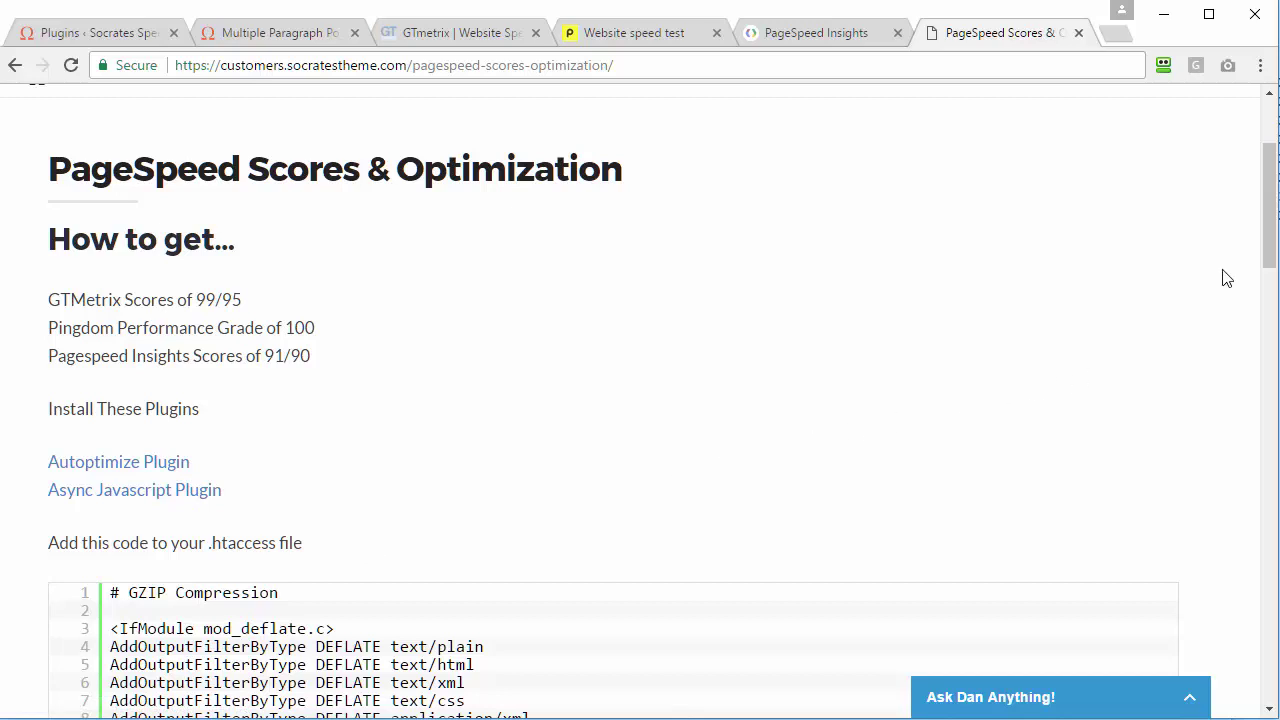
drag(1260, 248, 1249, 191)
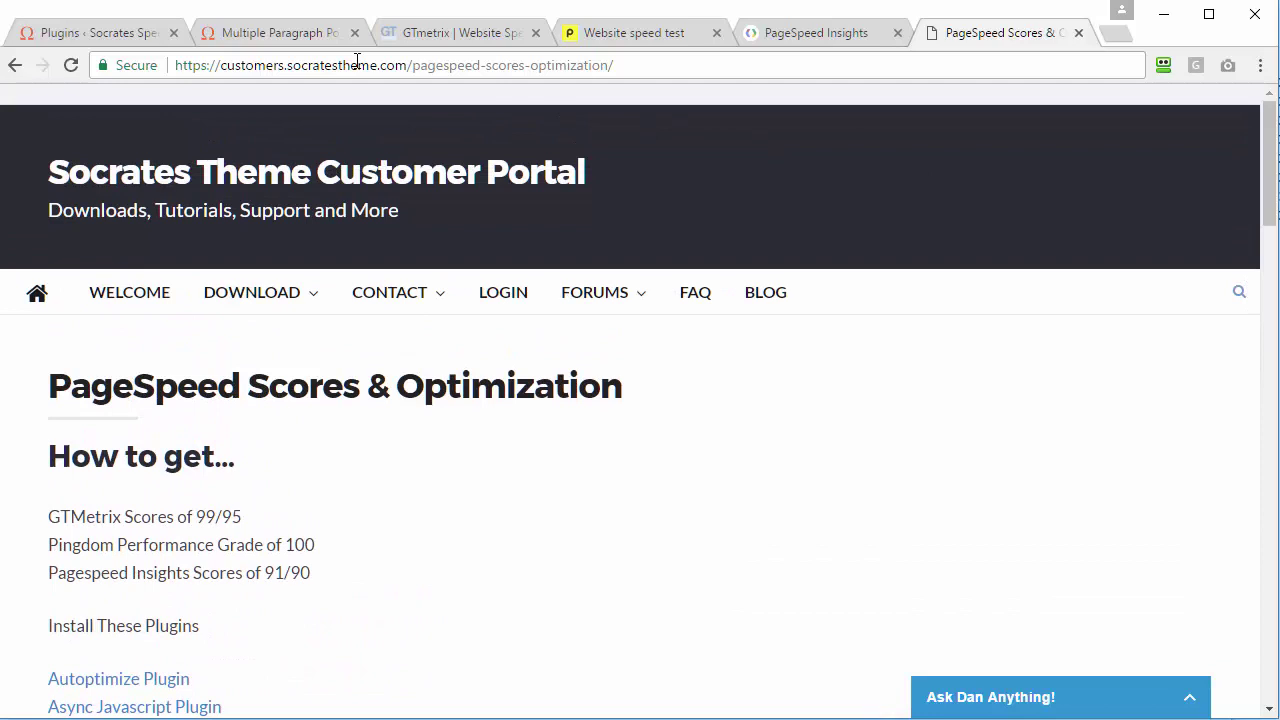
click(300, 41)
click(112, 36)
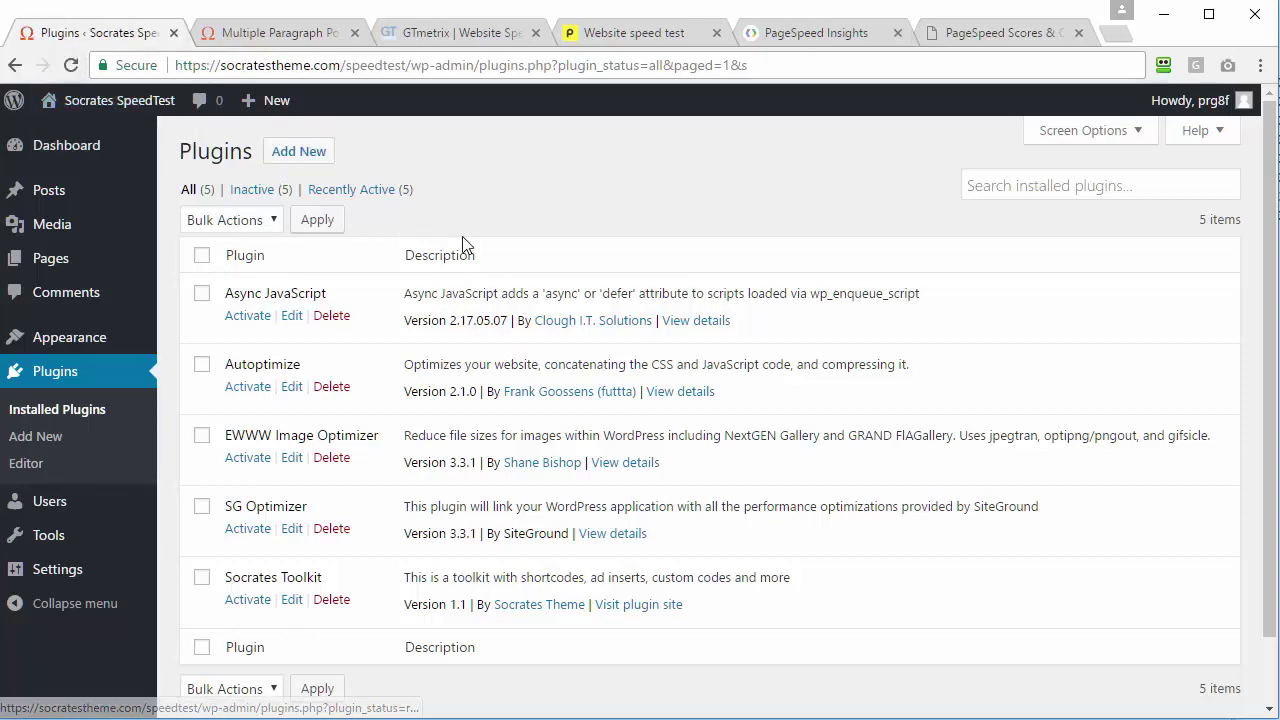
click(285, 33)
click(70, 65)
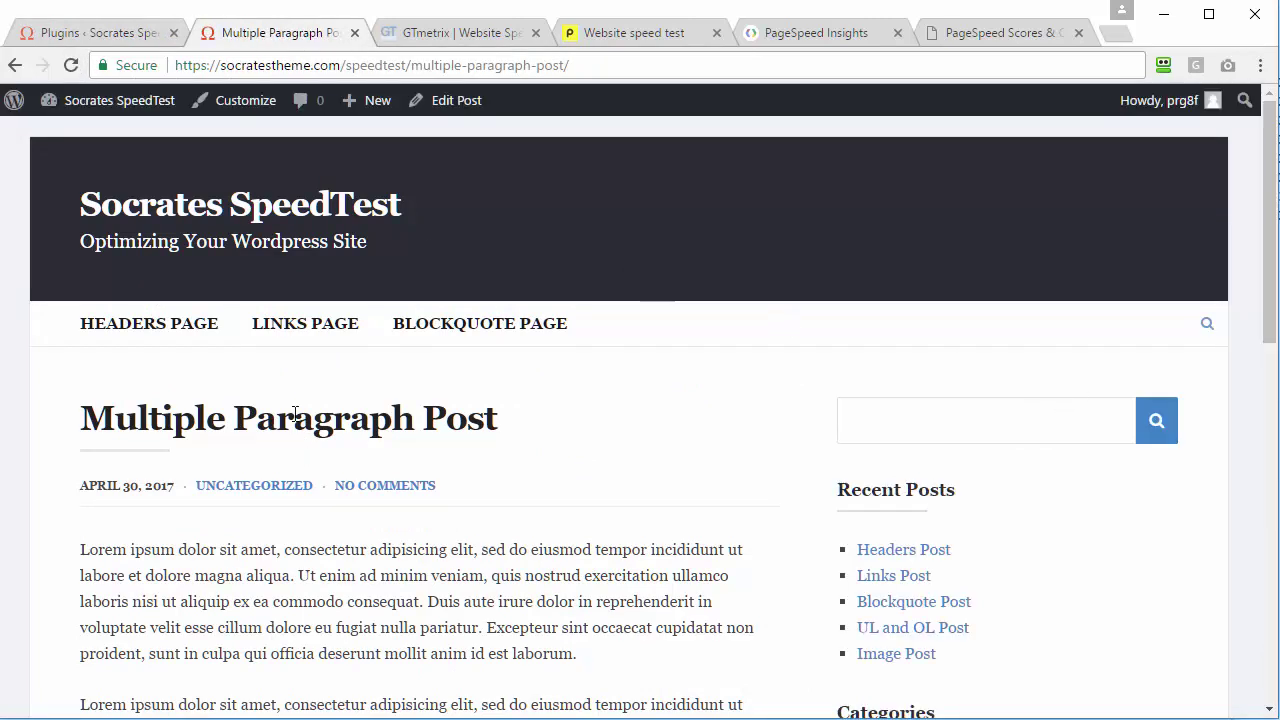
right_click(506, 66)
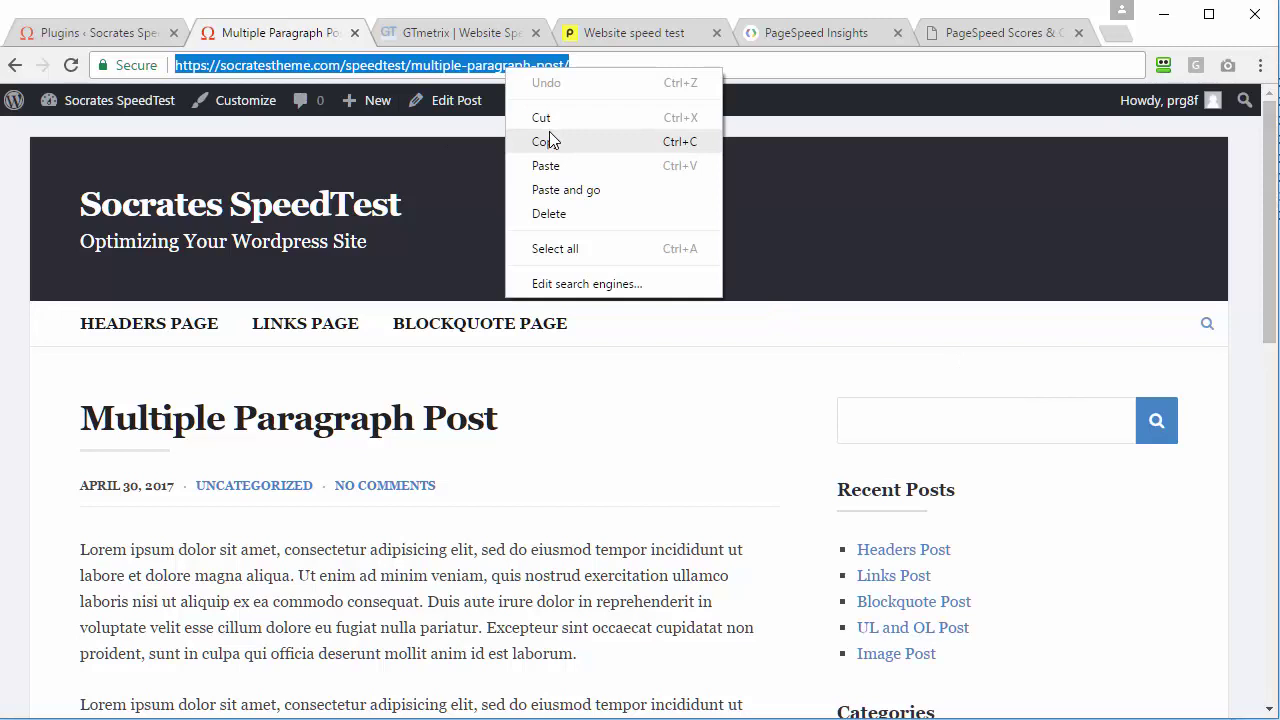
click(548, 141)
click(457, 35)
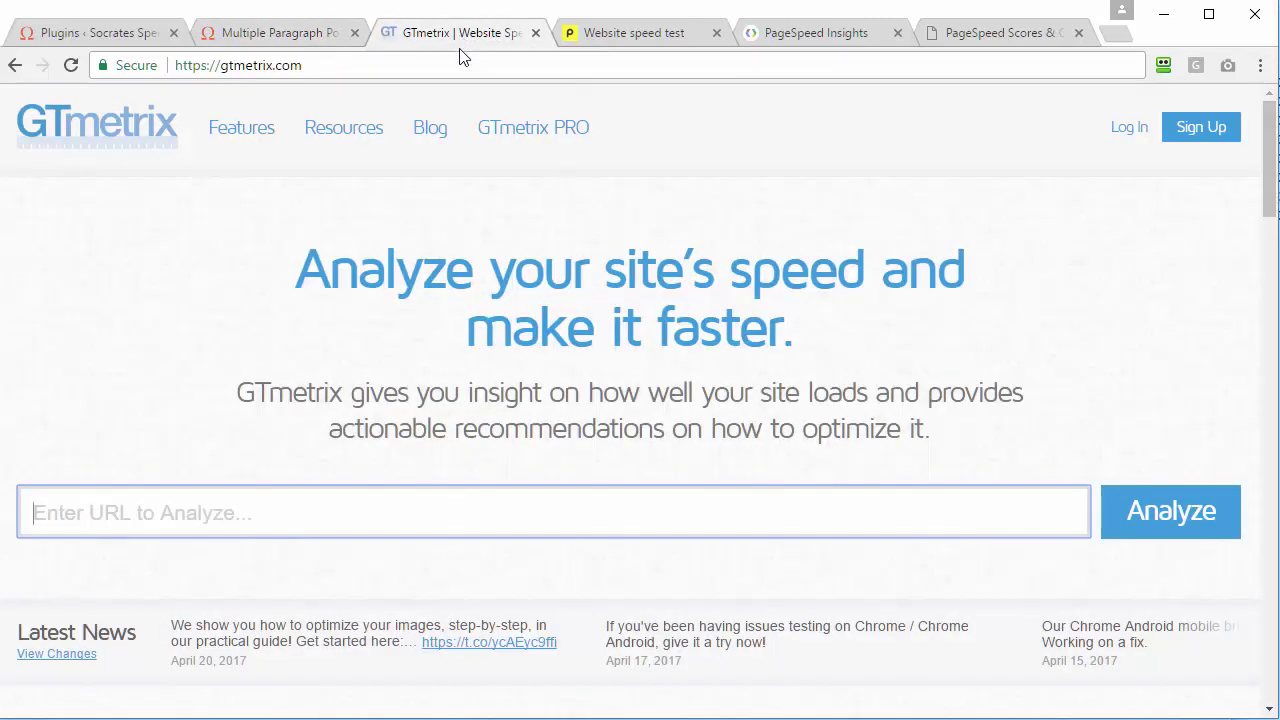
Step: Paste the post's URL into GTmetrix and analyze it, getting PageSpeed 97% and YSlow 80%
right_click(340, 518)
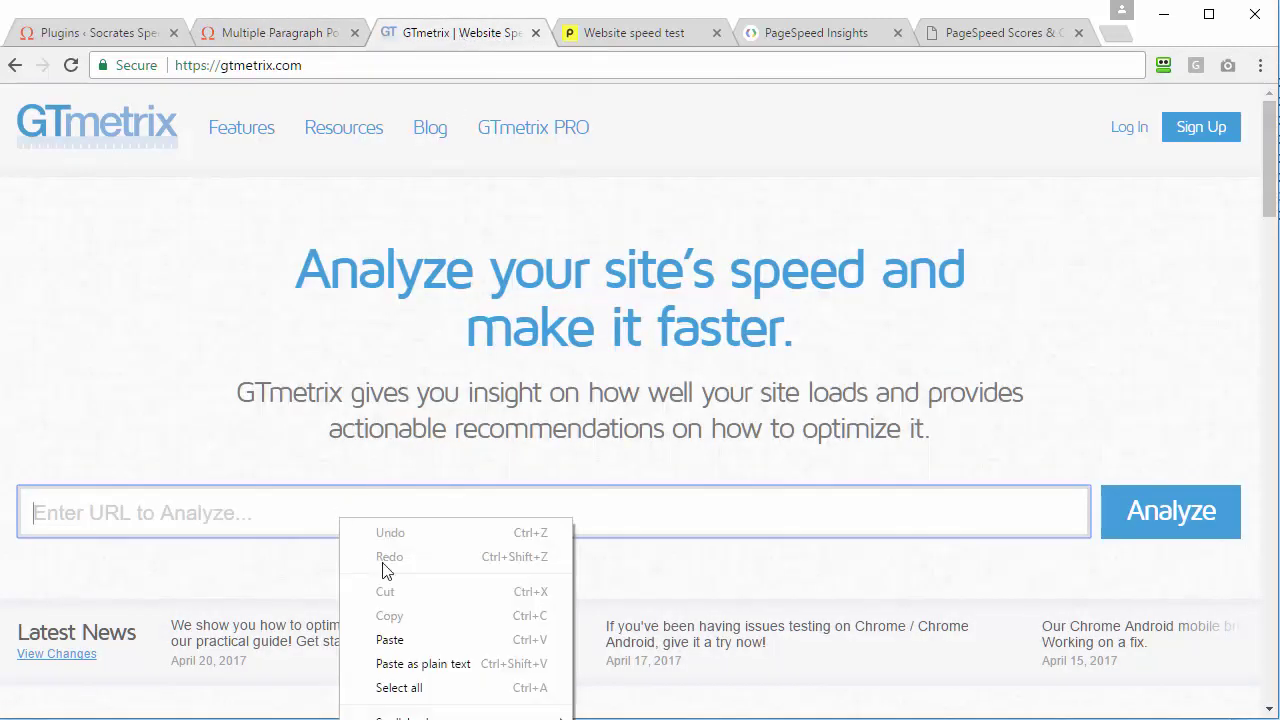
click(427, 664)
click(1171, 518)
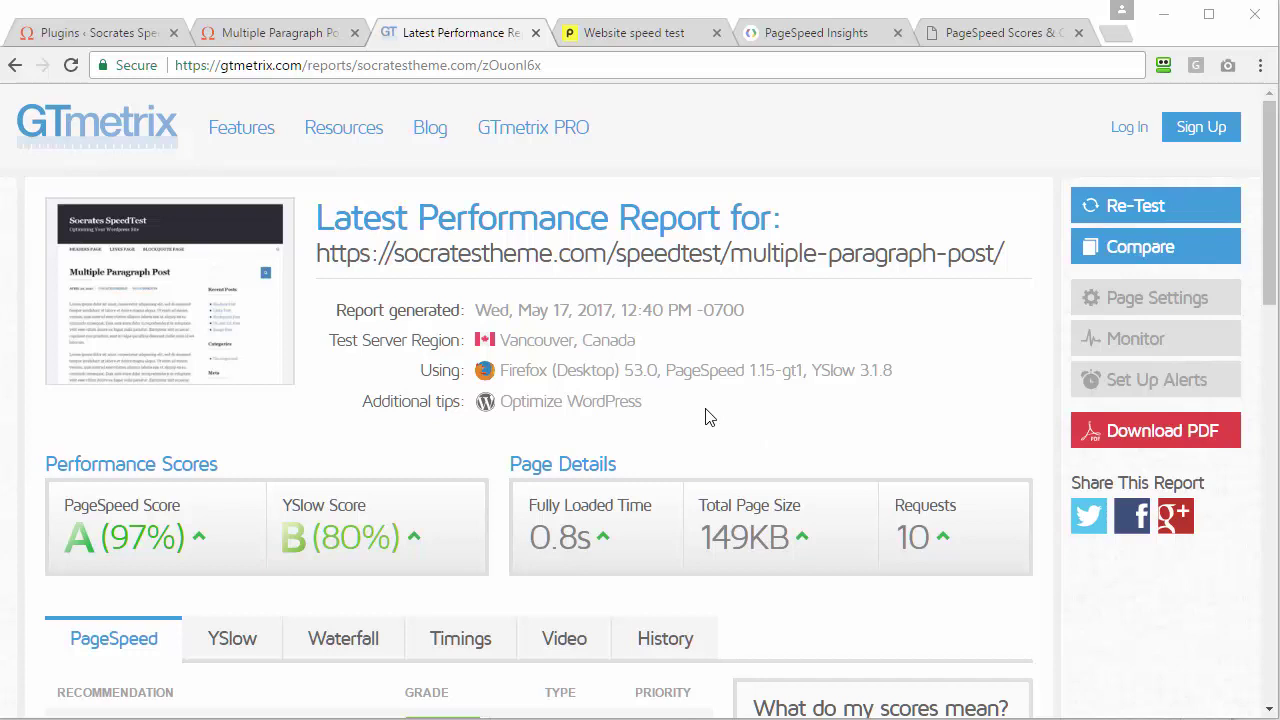
Step: Paste the post's URL into Pingdom and run the test, reviewing grade 87 and 619 ms load
click(614, 35)
right_click(312, 396)
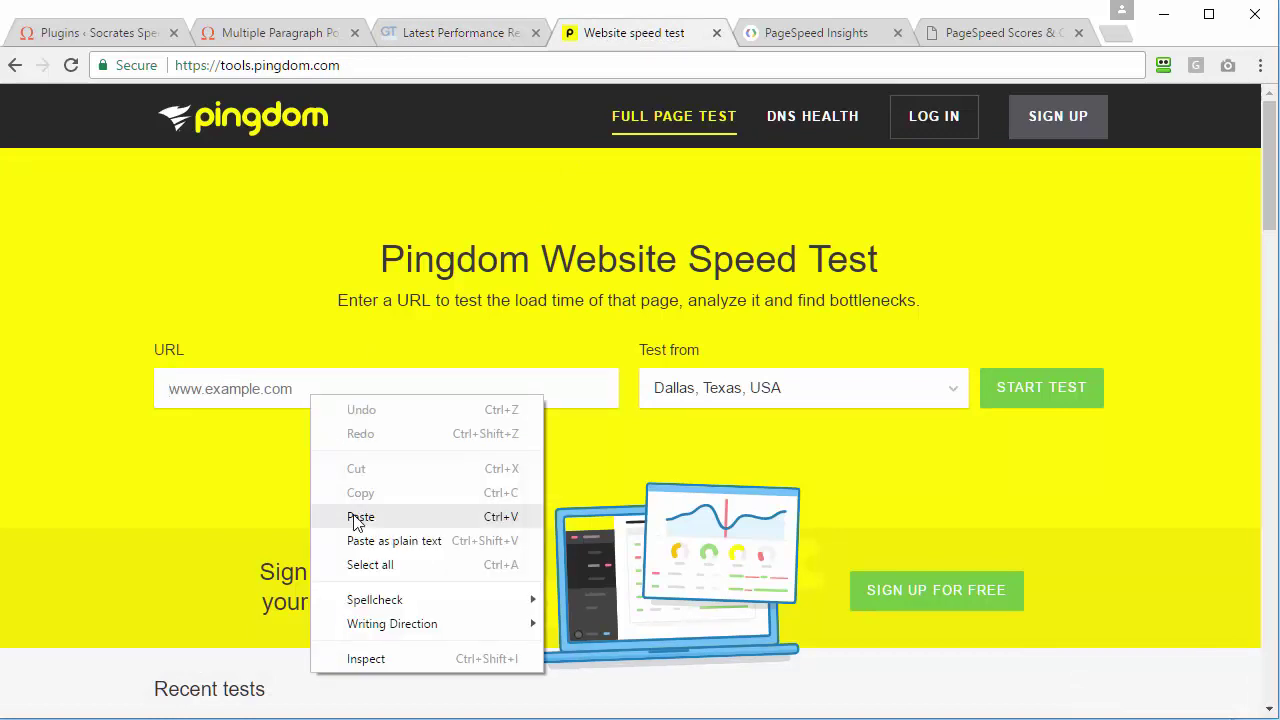
click(354, 520)
click(1022, 398)
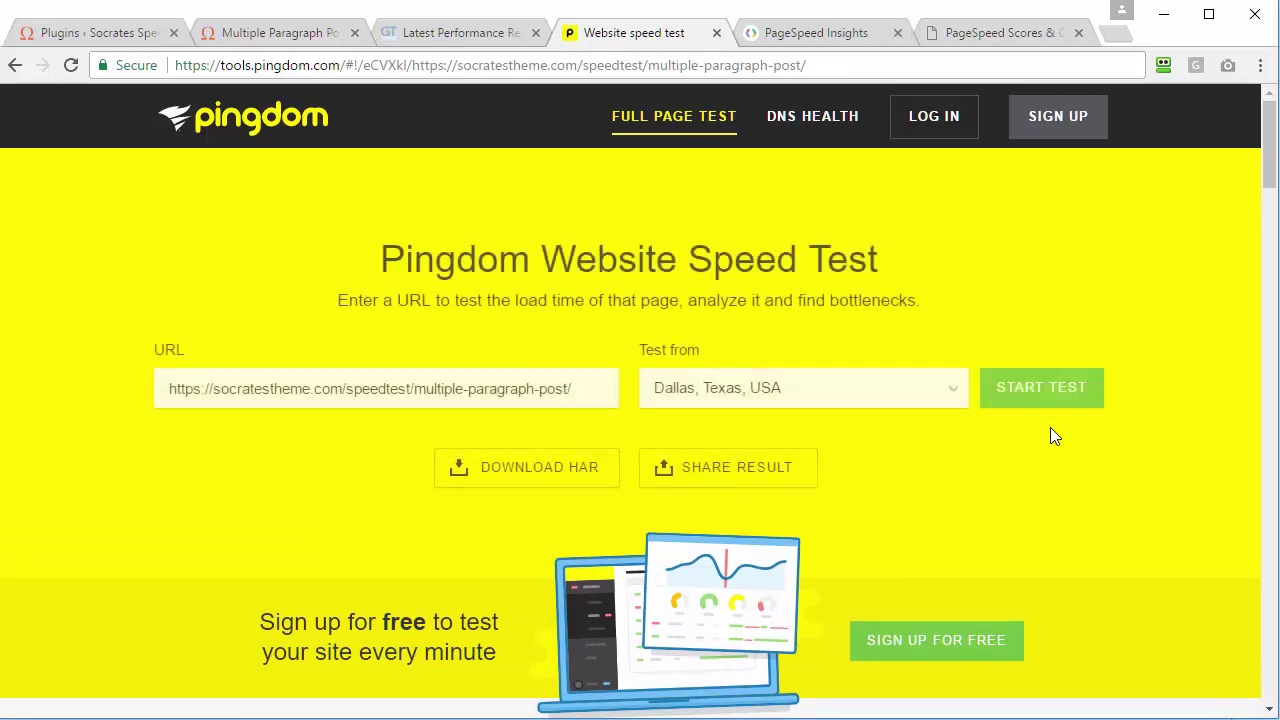
drag(1265, 155, 1270, 198)
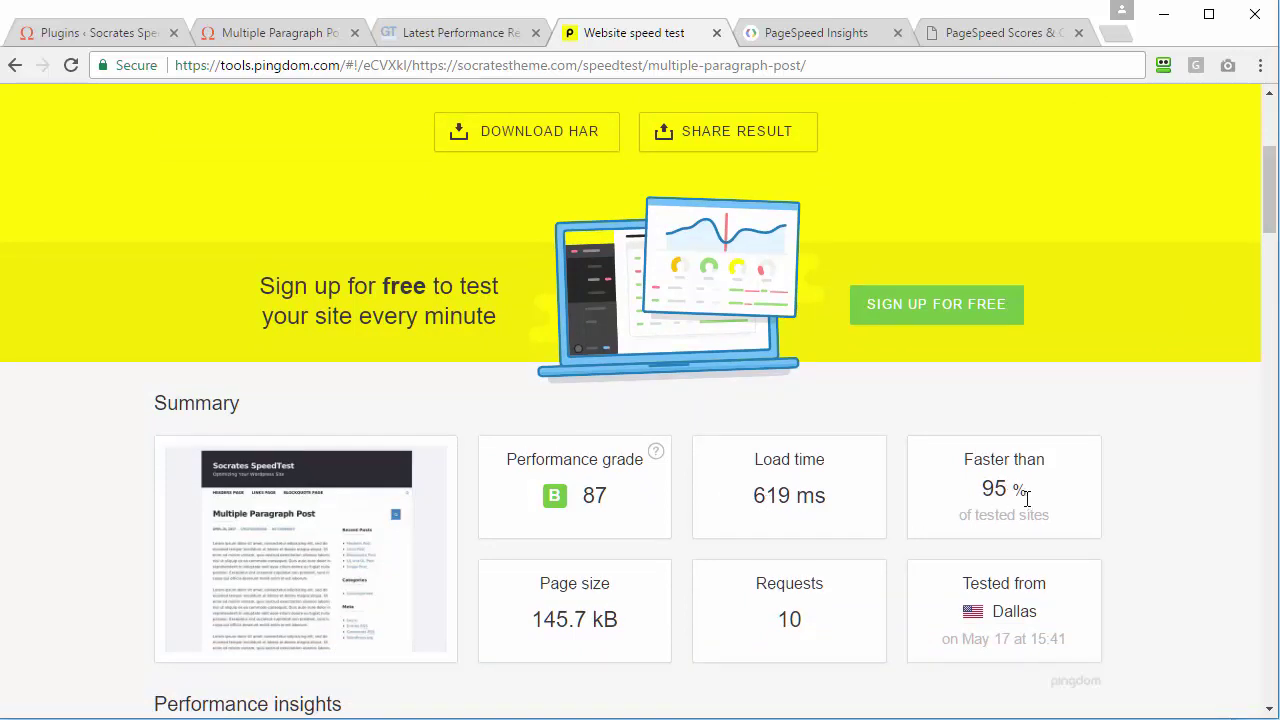
drag(1268, 199, 1268, 150)
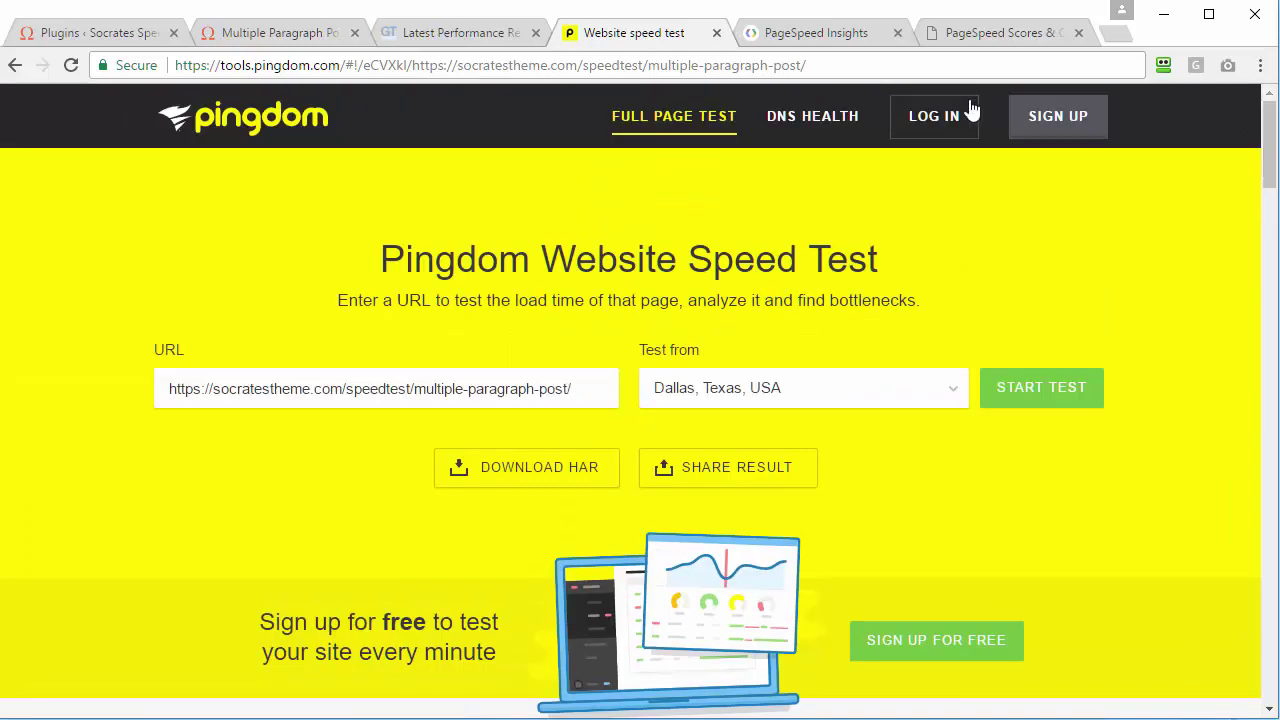
Step: Analyze the post's URL in PageSpeed Insights and check the 90/100 desktop and 74/100 mobile scores
click(833, 43)
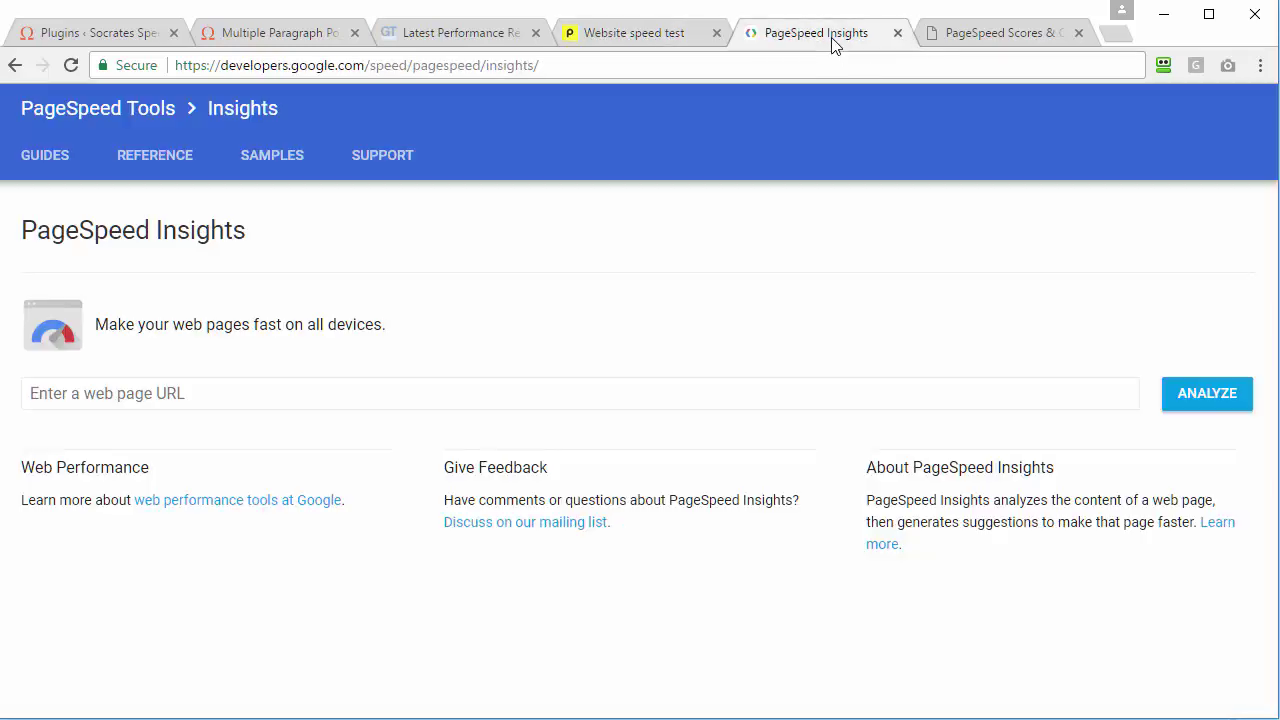
click(250, 392)
right_click(249, 393)
click(298, 513)
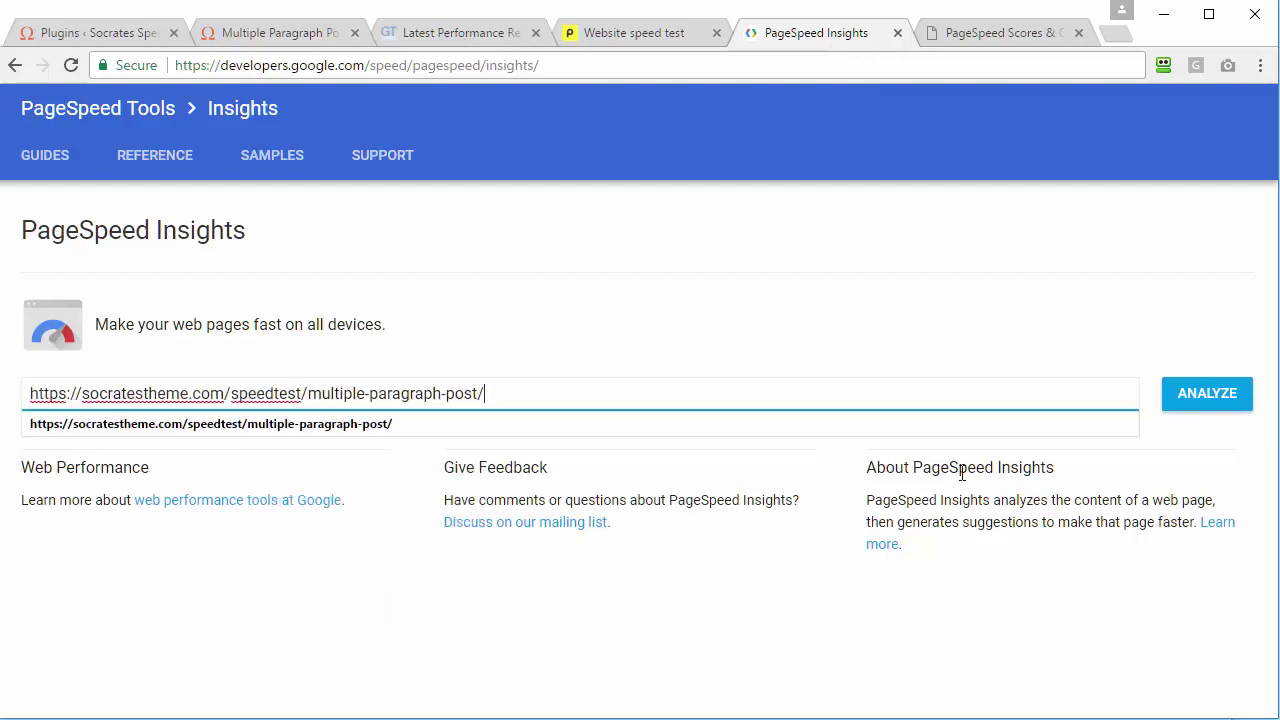
click(1170, 396)
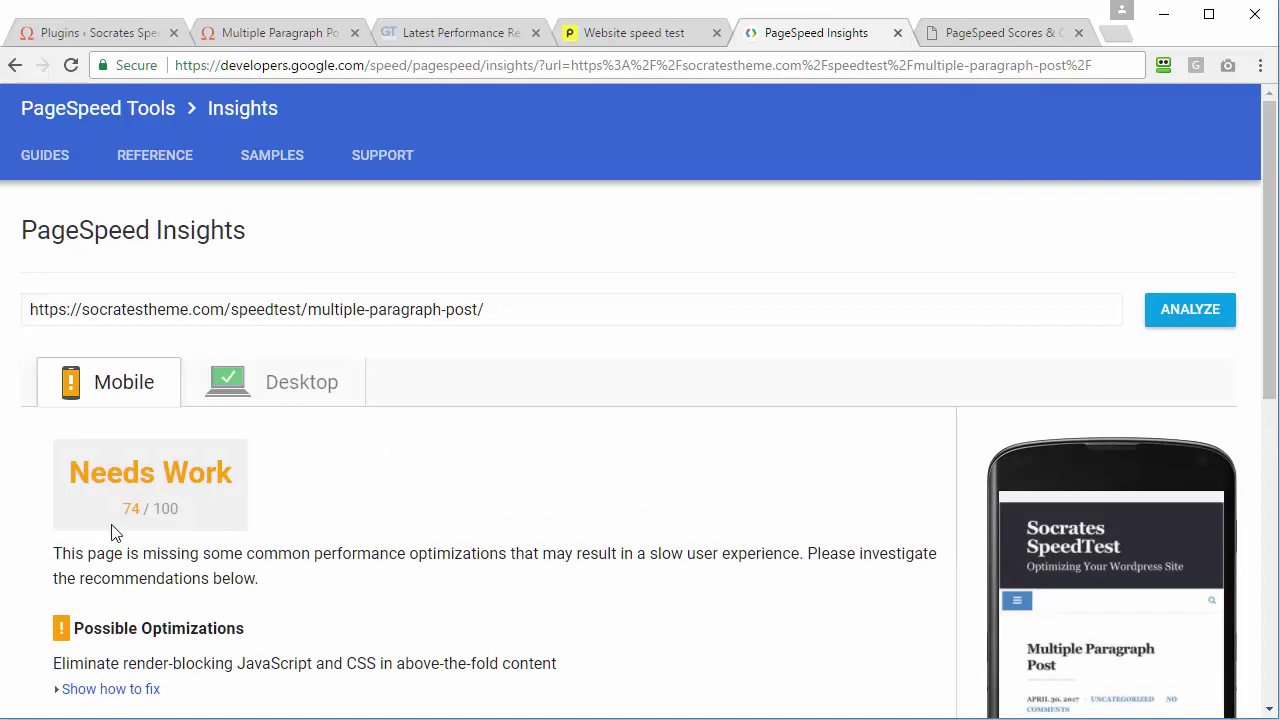
click(284, 396)
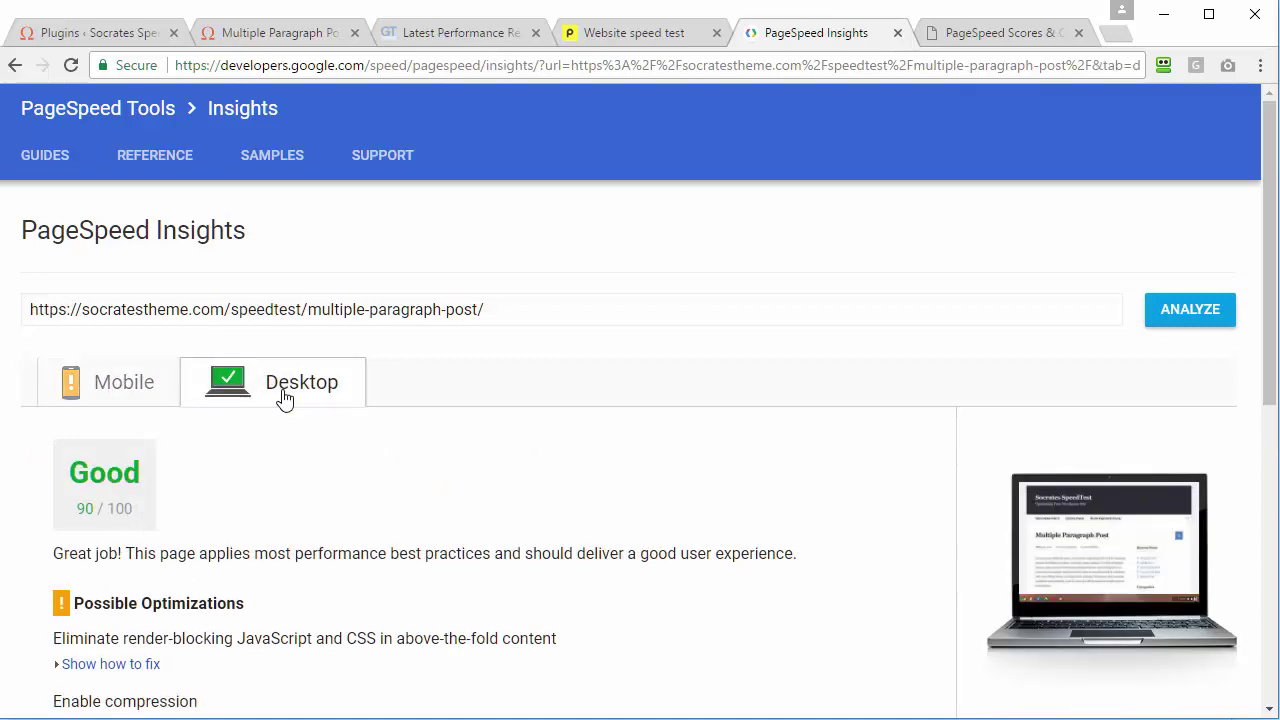
click(103, 402)
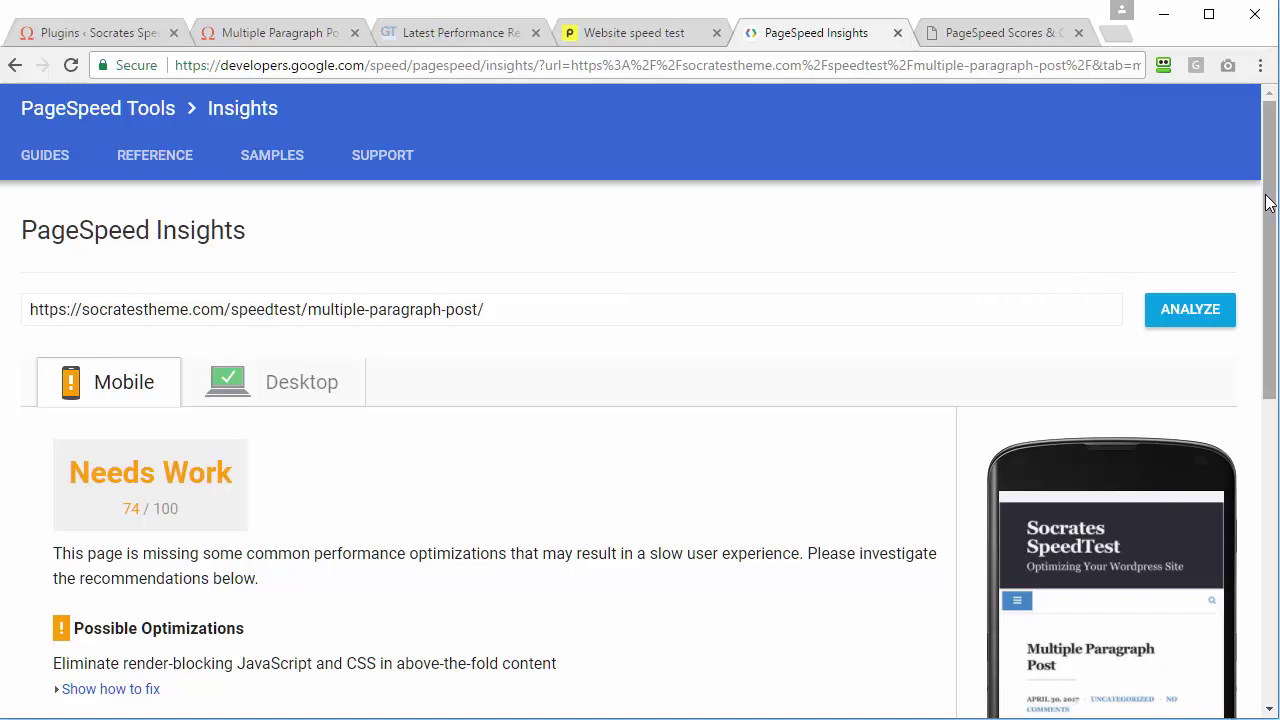
mouse_move(1268, 200)
mouse_down()
mouse_move(1268, 226)
mouse_move(1265, 178)
mouse_up()
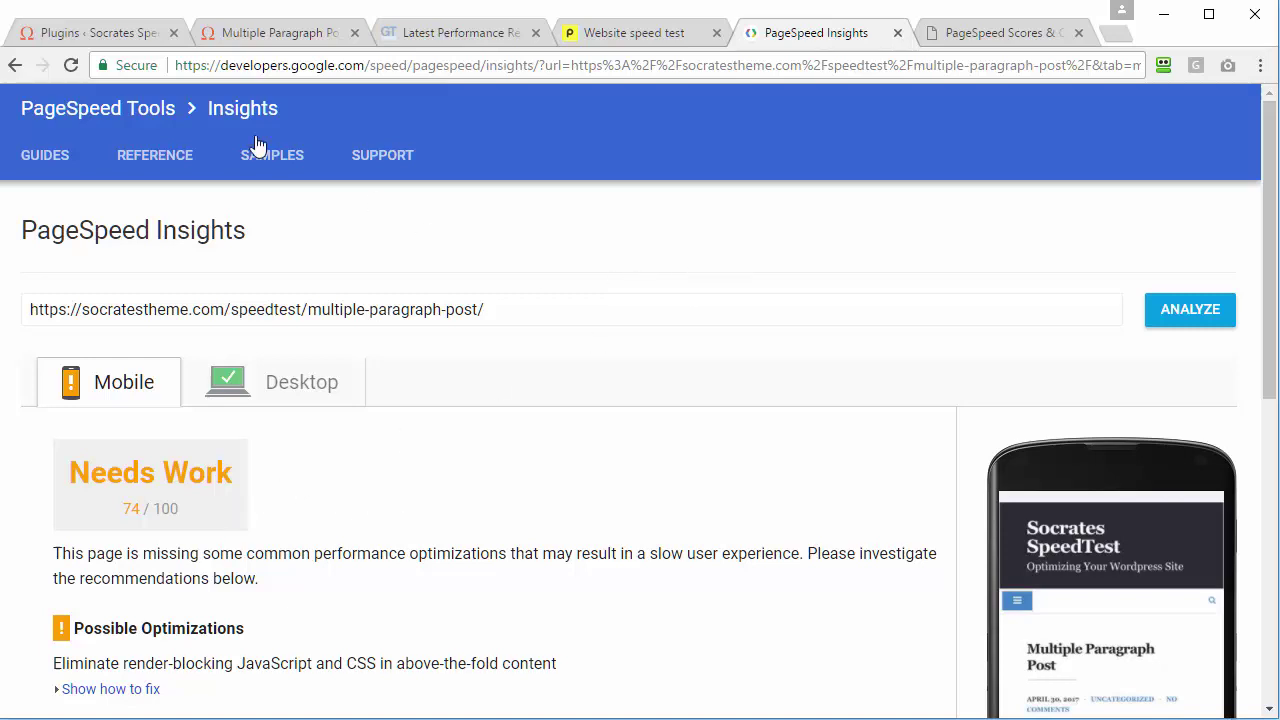
Step: On the Plugins page, activate Async JavaScript and Autoptimize, bringing active plugins to two
click(100, 33)
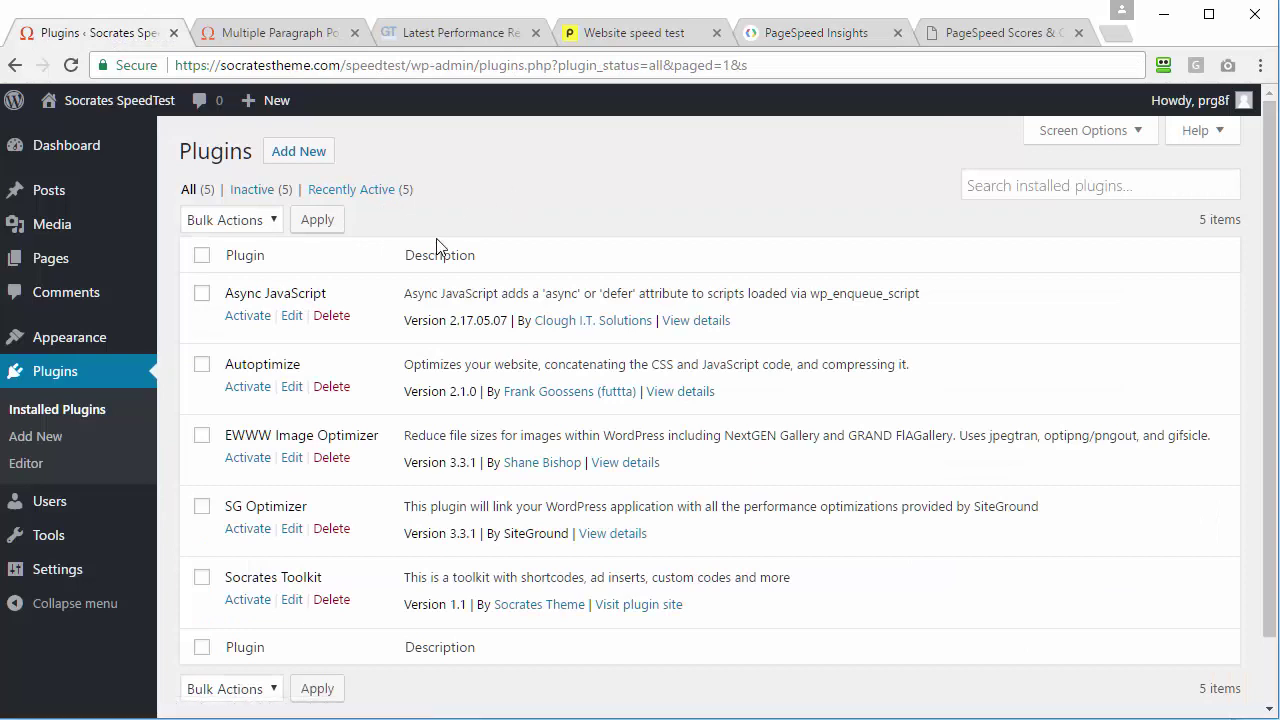
click(256, 320)
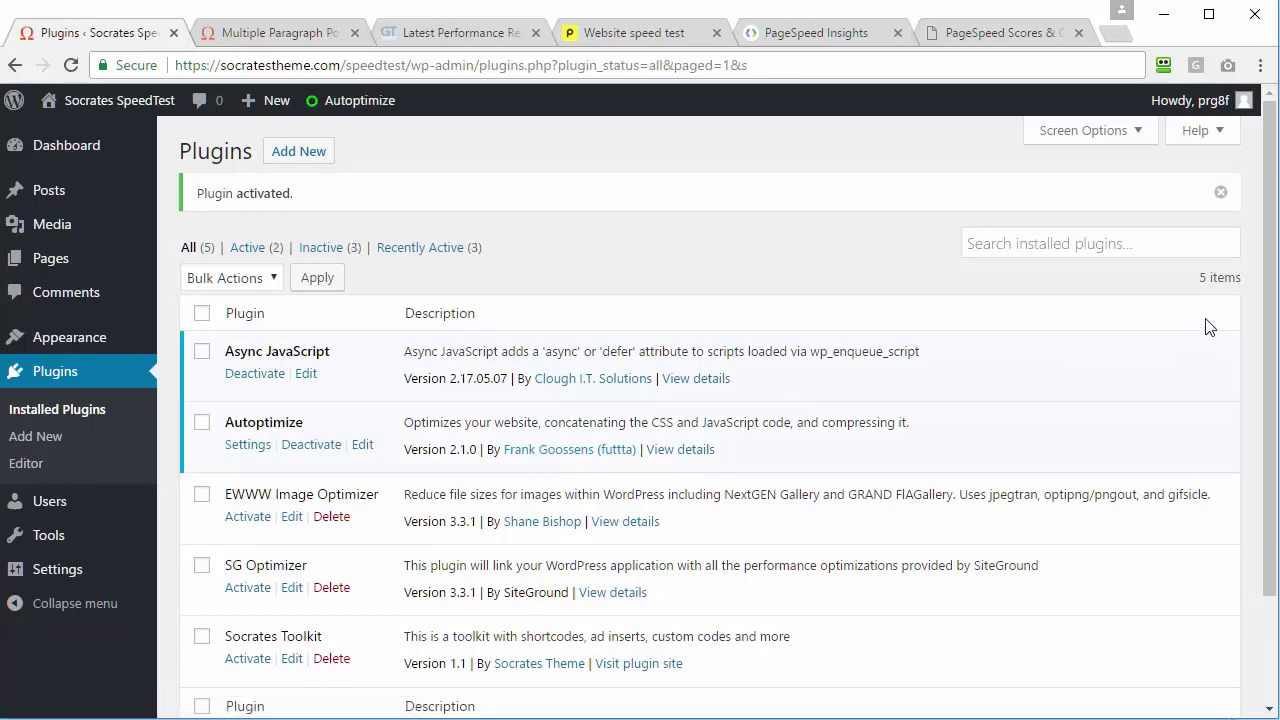
drag(1268, 330, 1268, 366)
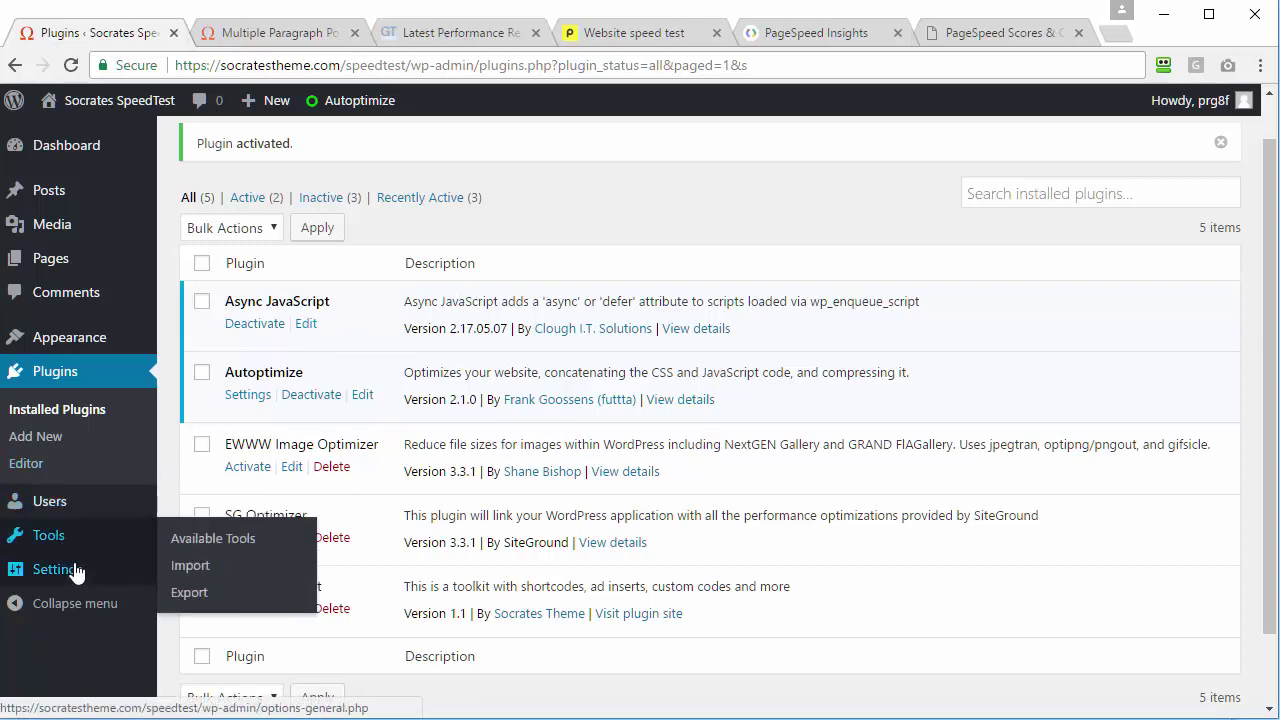
Step: Turn on Enable Autoptimize Support in Async JavaScript's settings and save them
mouse_move(60, 570)
click(288, 625)
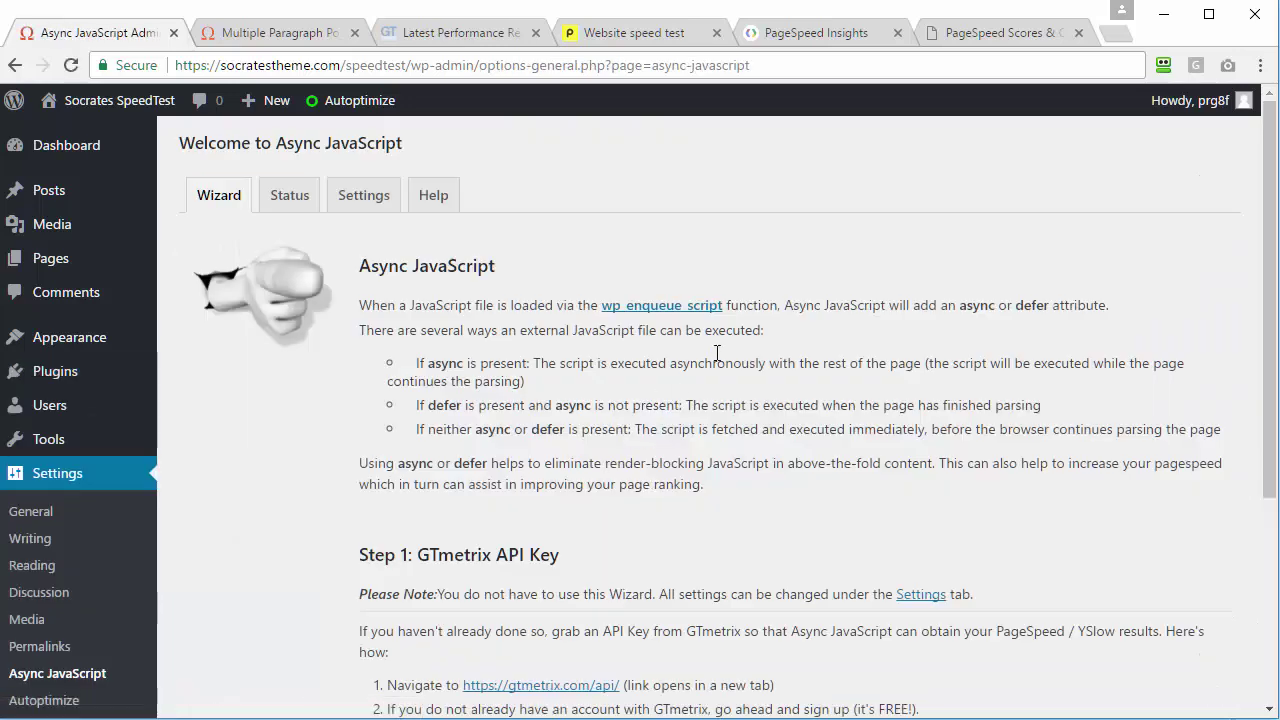
click(362, 198)
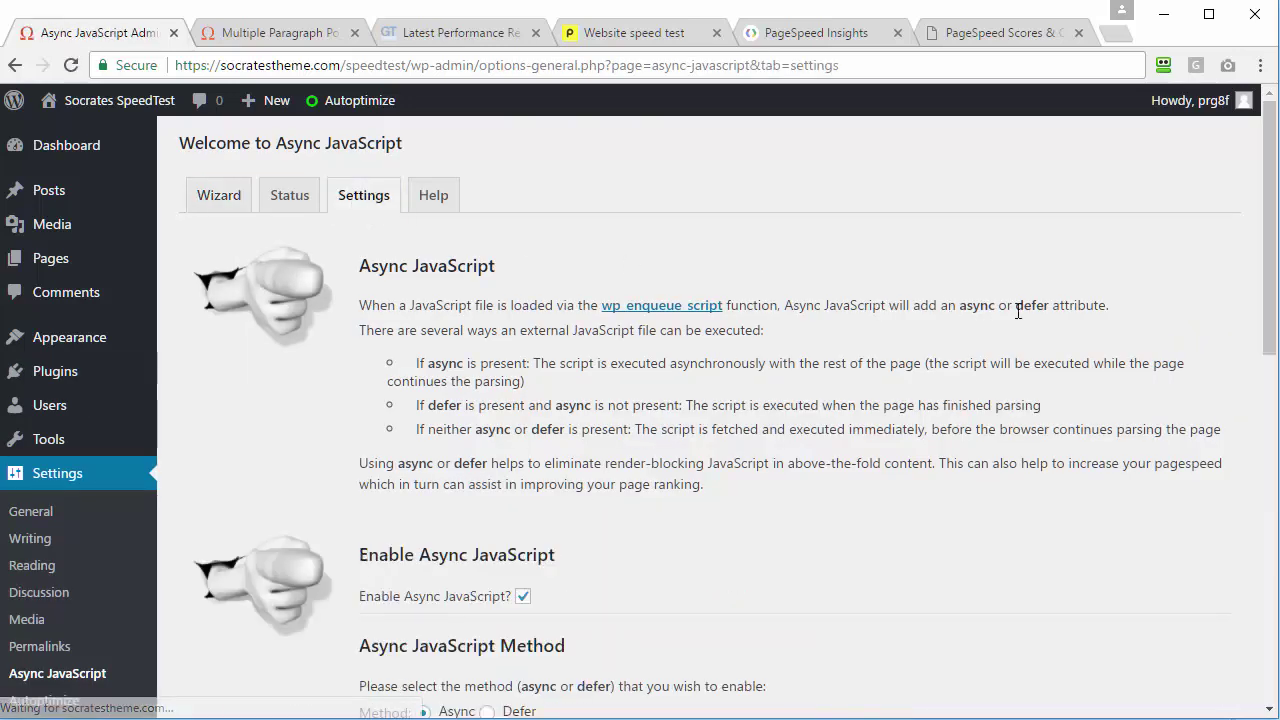
drag(1266, 250, 1266, 385)
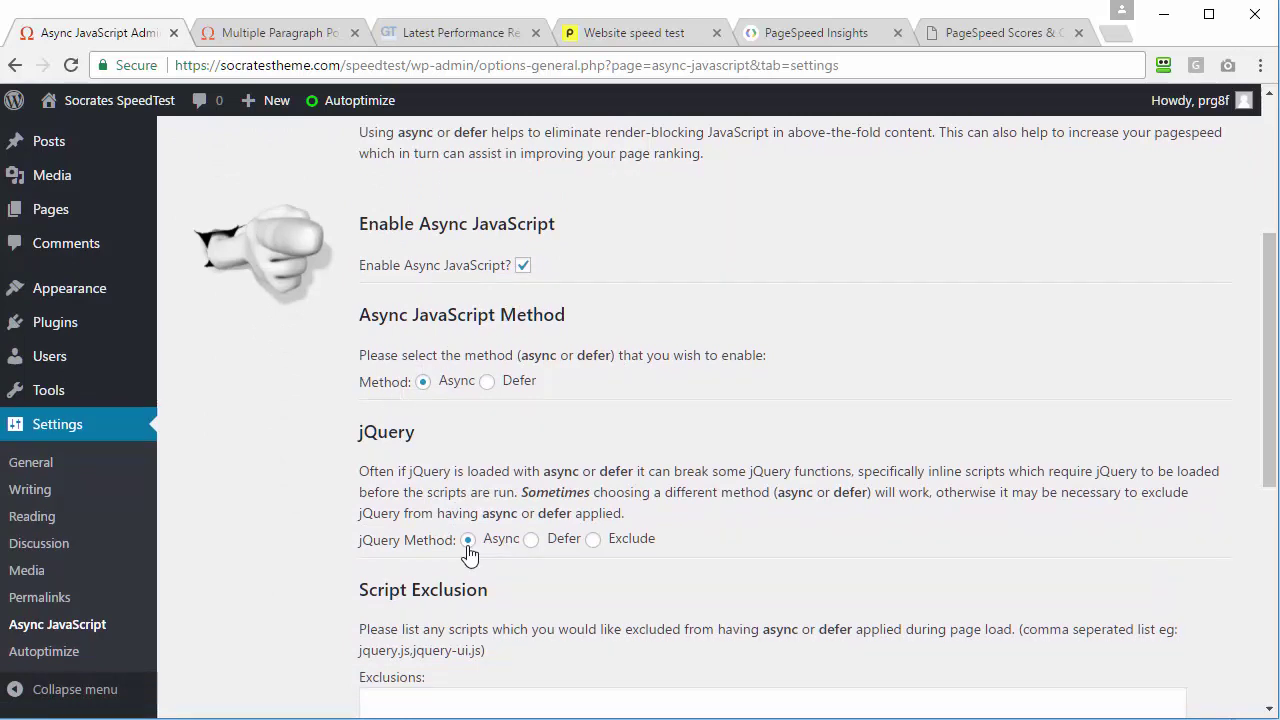
drag(1268, 445, 1270, 662)
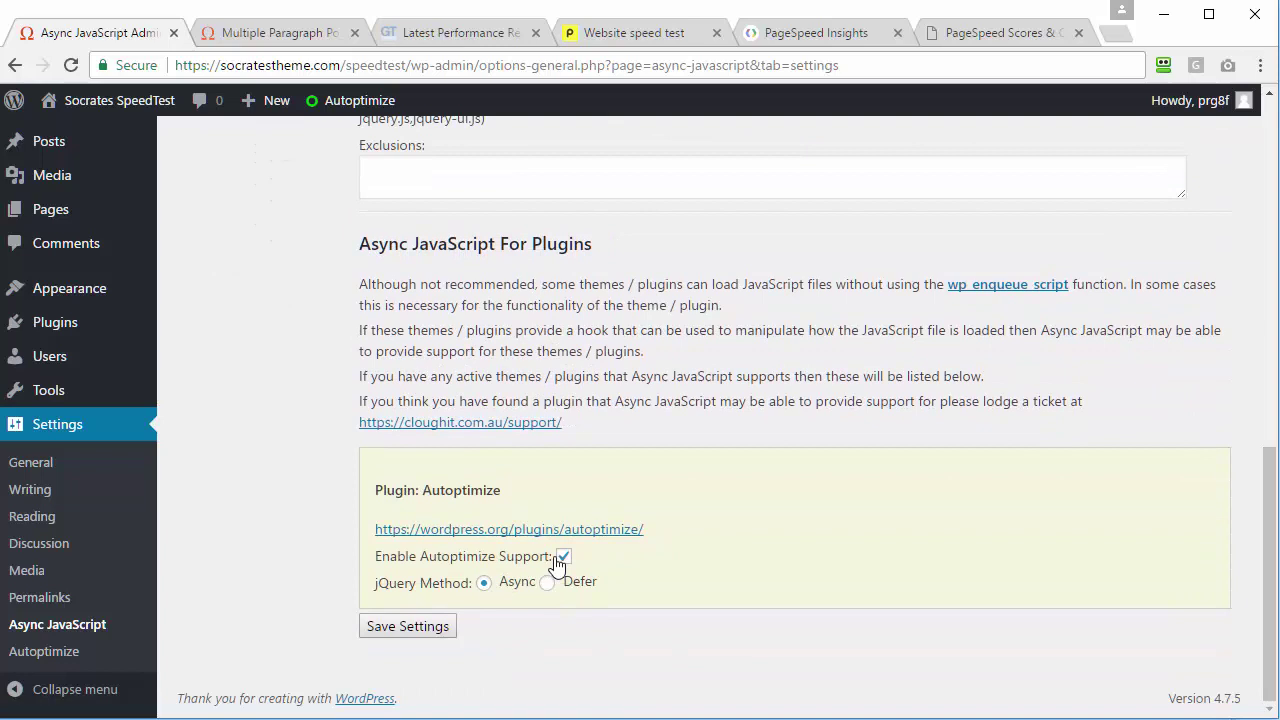
click(418, 624)
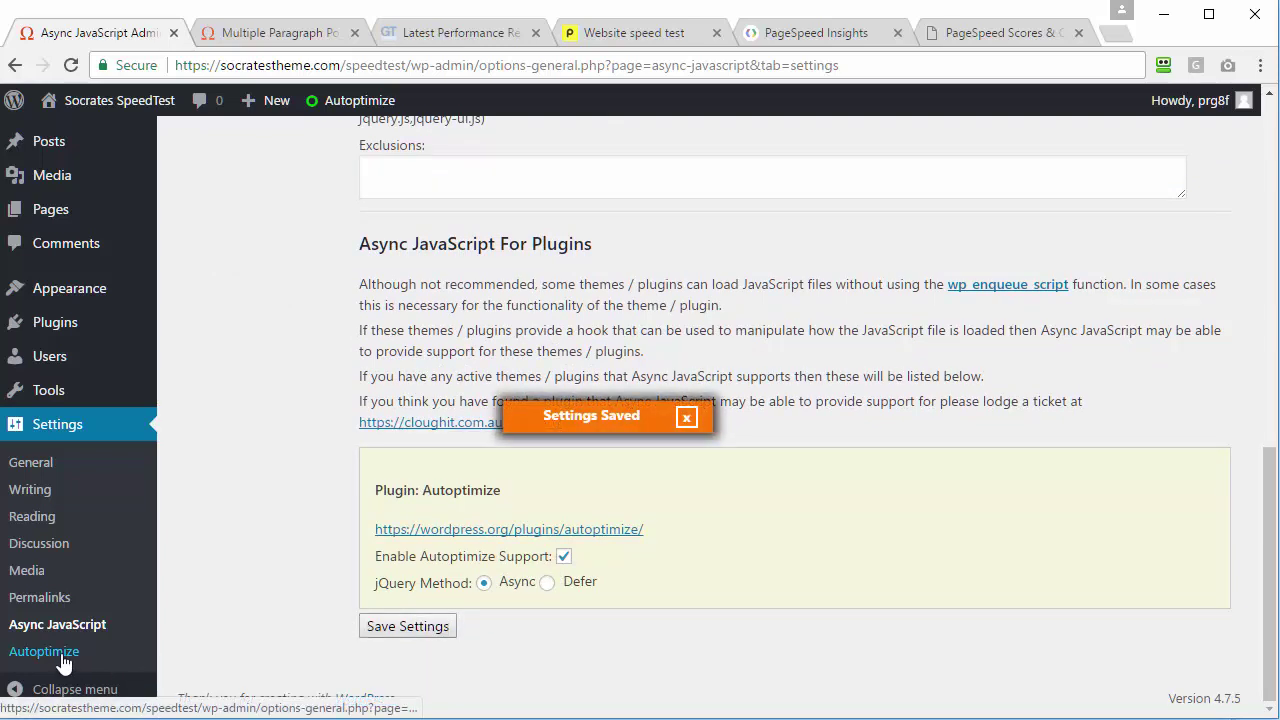
Step: Save Autoptimize with HTML, JavaScript and CSS optimization plus inline JS and CSS aggregation enabled
click(30, 655)
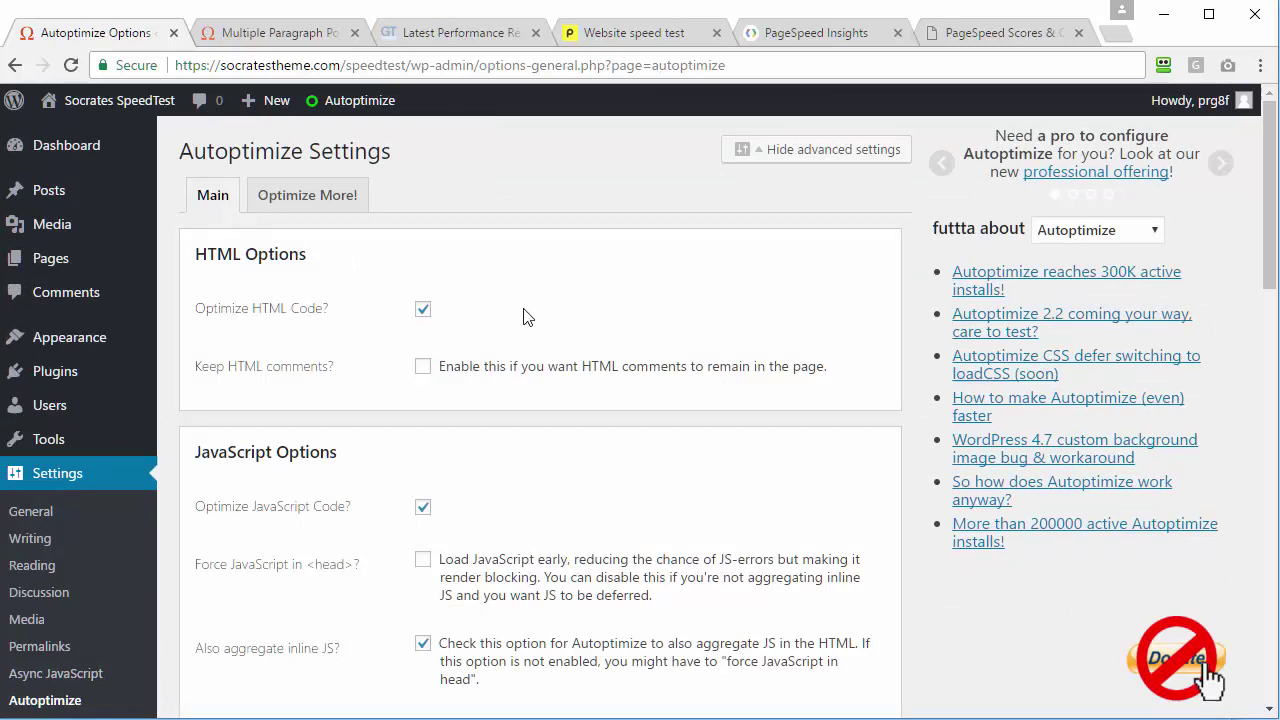
click(797, 153)
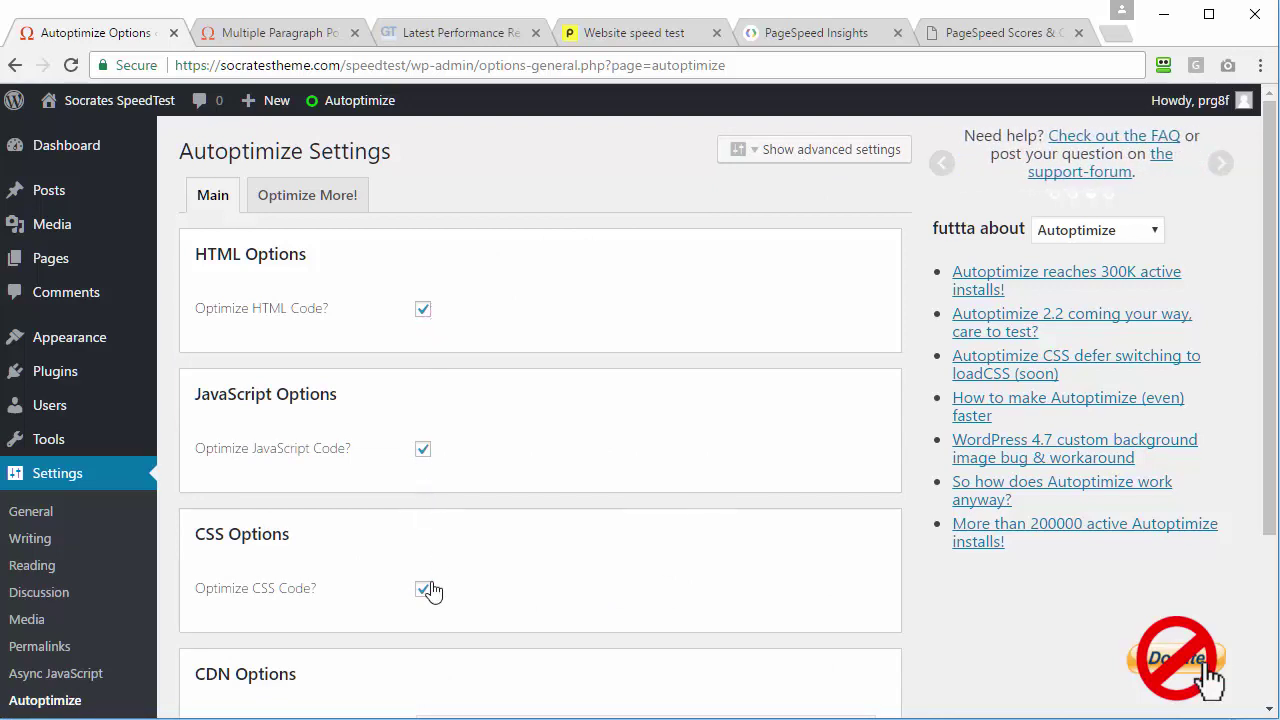
drag(1264, 353, 1257, 480)
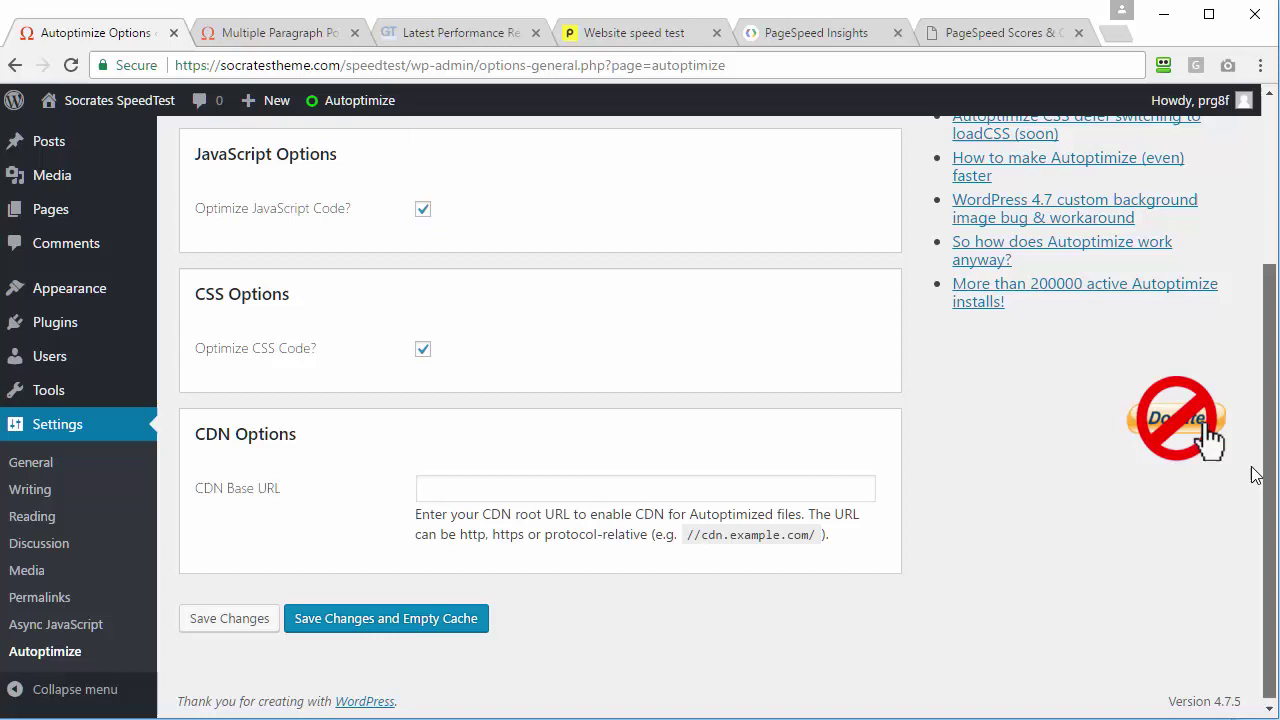
scroll(1259, 444, up, 3)
click(823, 152)
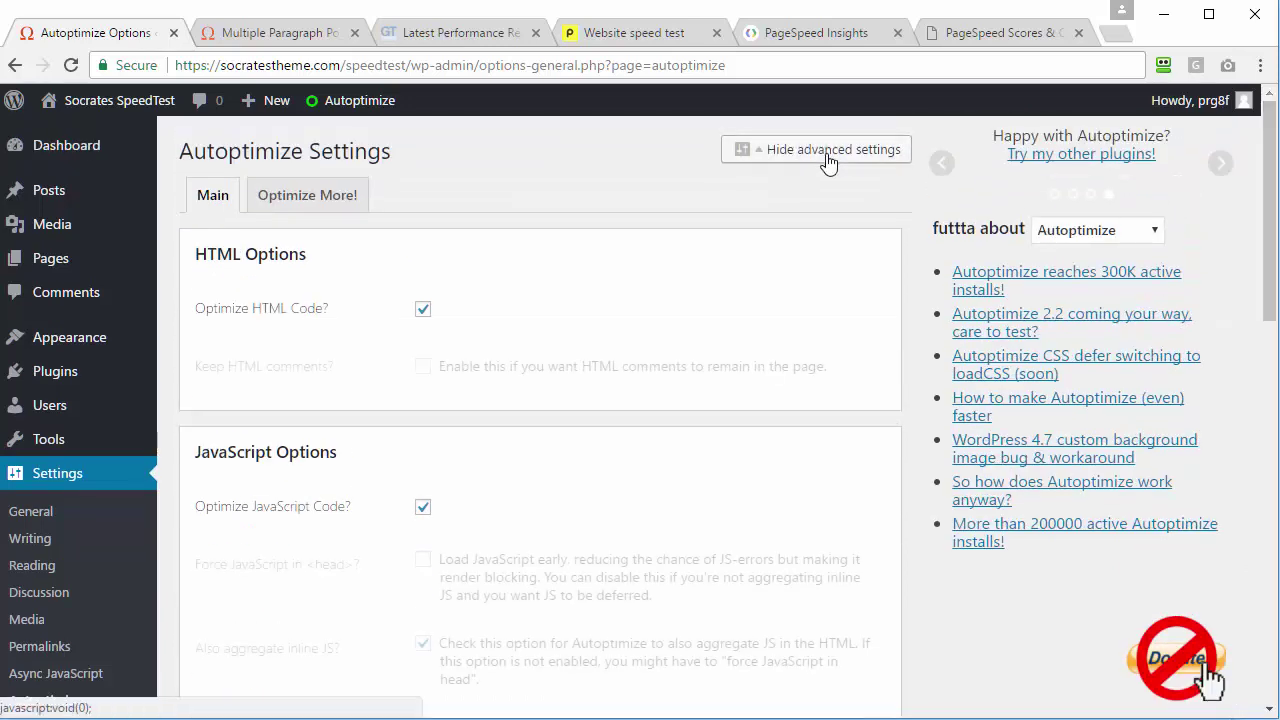
drag(1264, 220, 1256, 326)
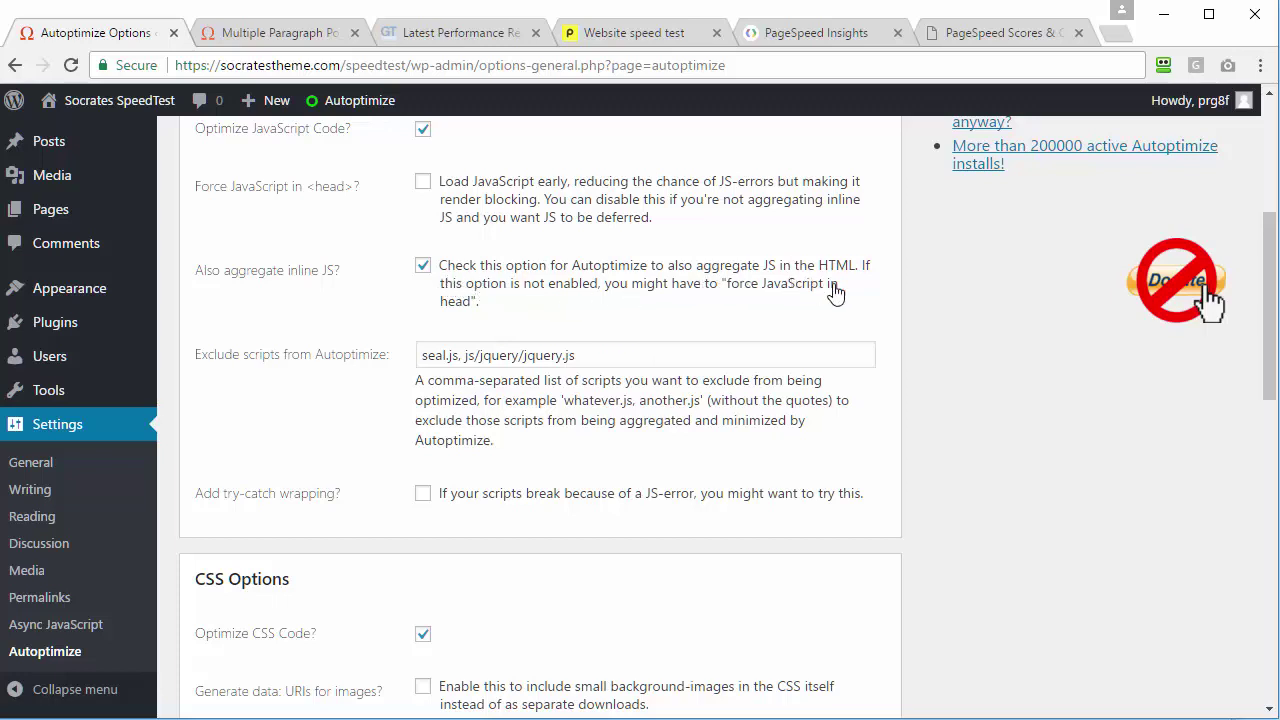
drag(1265, 322, 1040, 446)
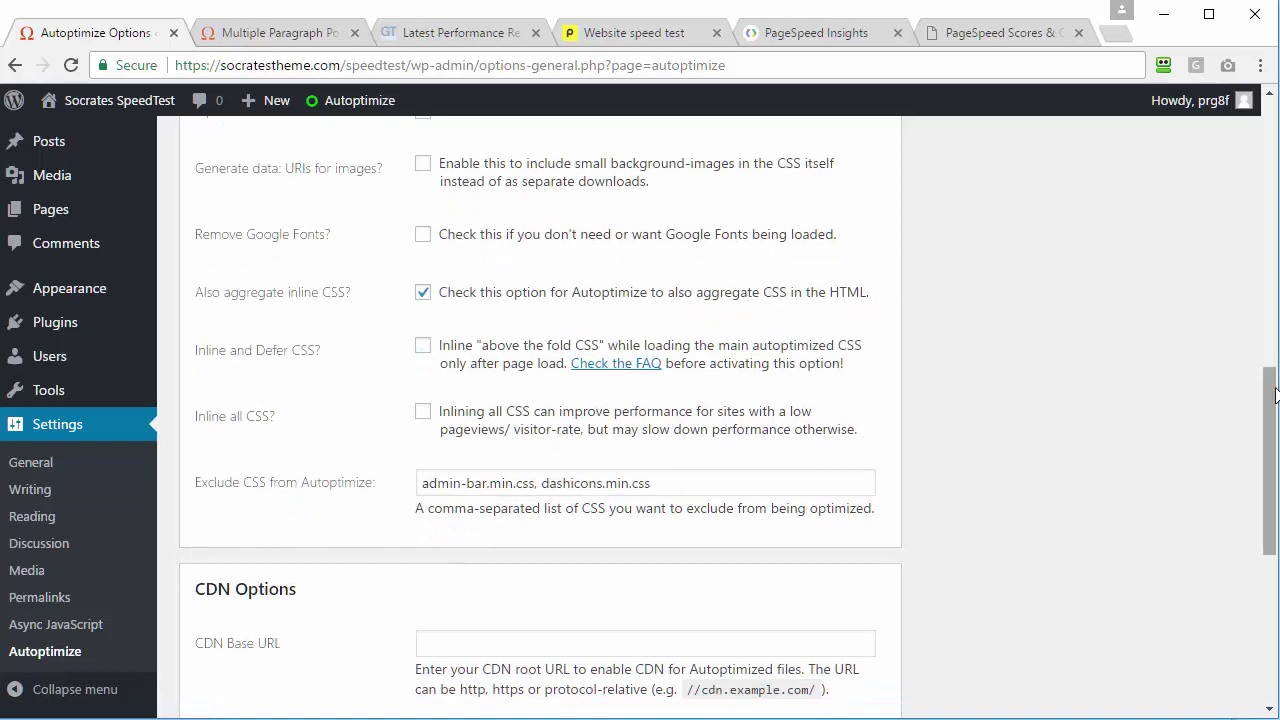
drag(1270, 397, 1270, 534)
click(238, 650)
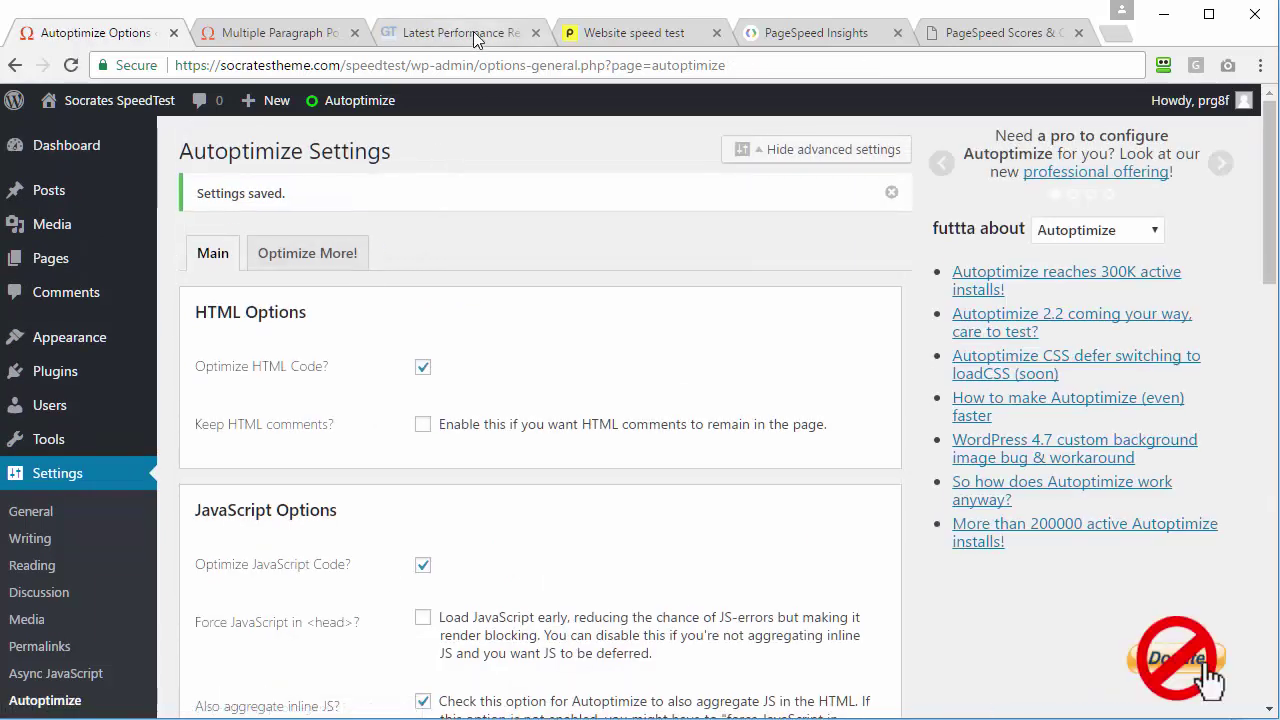
Step: Compare the earlier GTmetrix report against a retest of the post, now PageSpeed A (100%), YSlow A (92%)
click(487, 34)
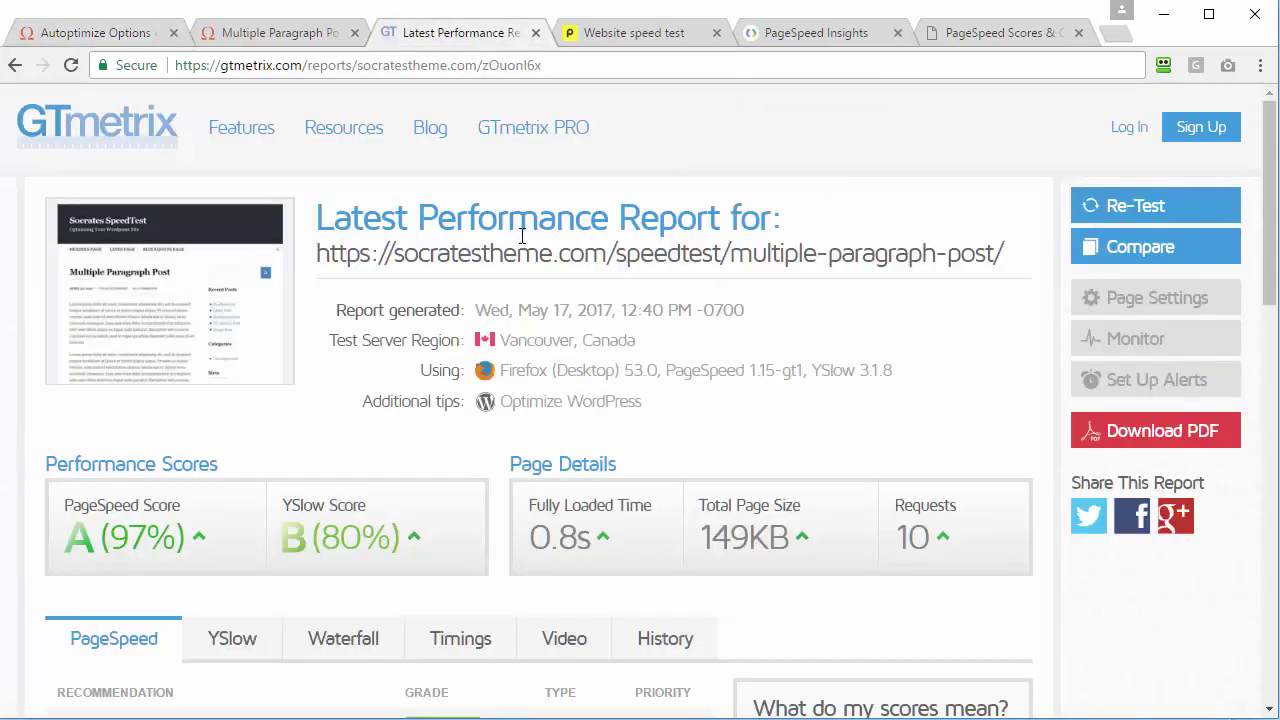
click(1155, 246)
right_click(993, 200)
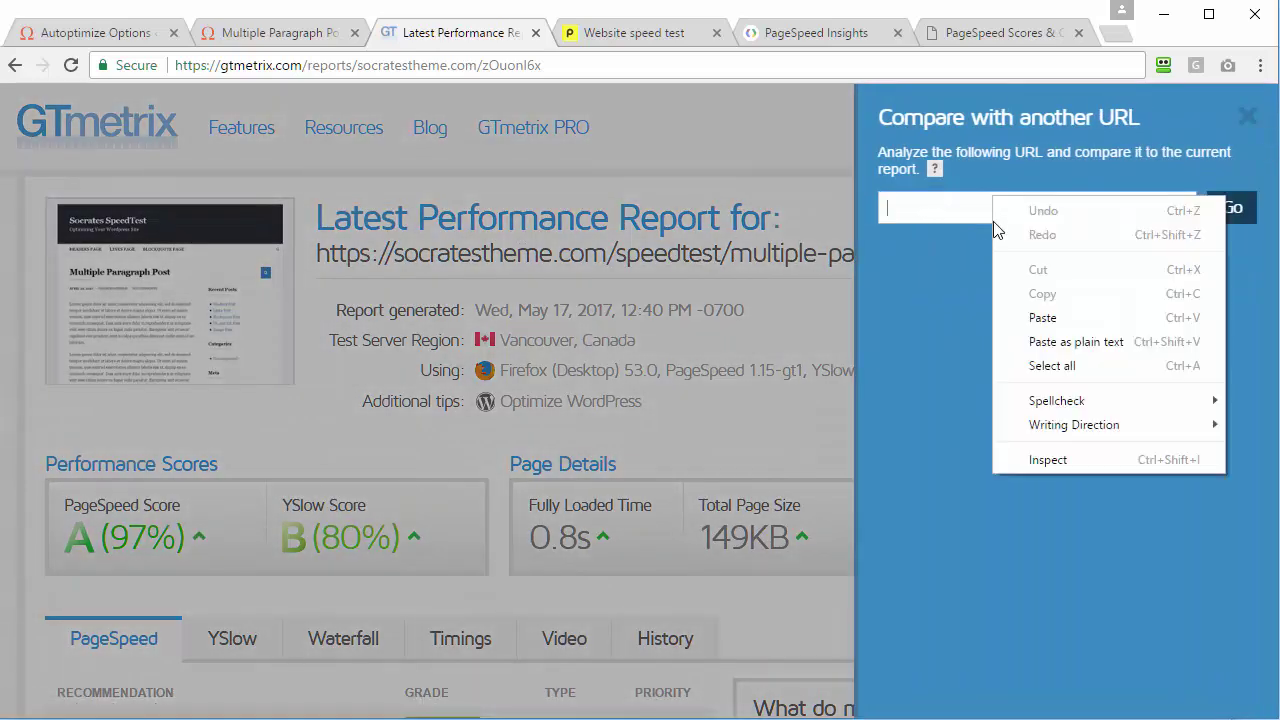
click(1046, 314)
click(1229, 212)
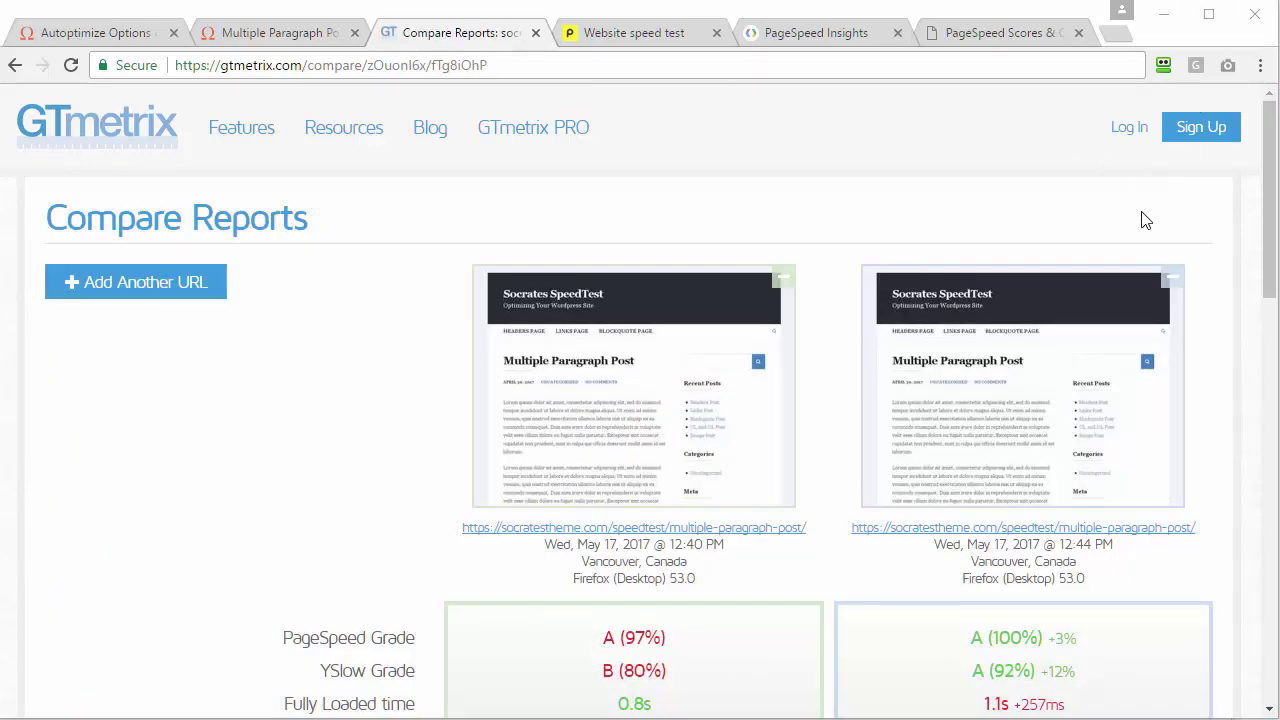
drag(1270, 176, 1268, 238)
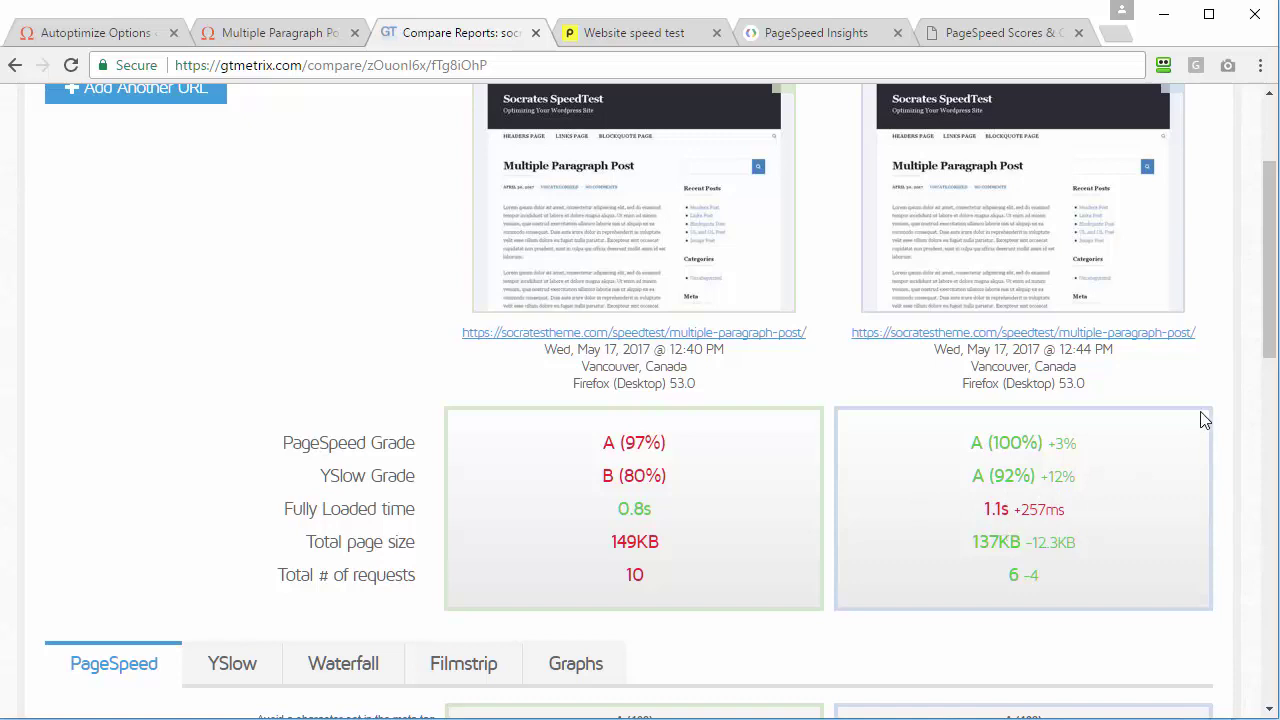
drag(1273, 322, 1273, 535)
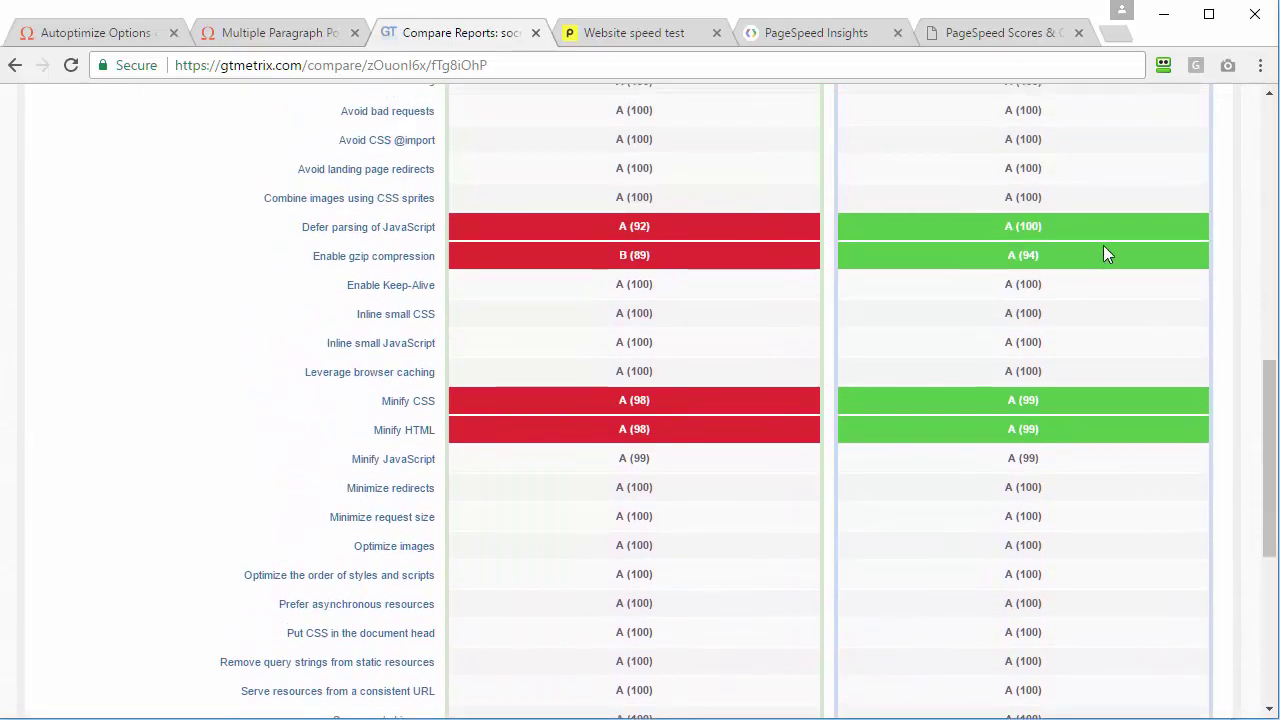
Step: Rerun the Pingdom test on the post and review the A (94), 555 ms summary
click(651, 33)
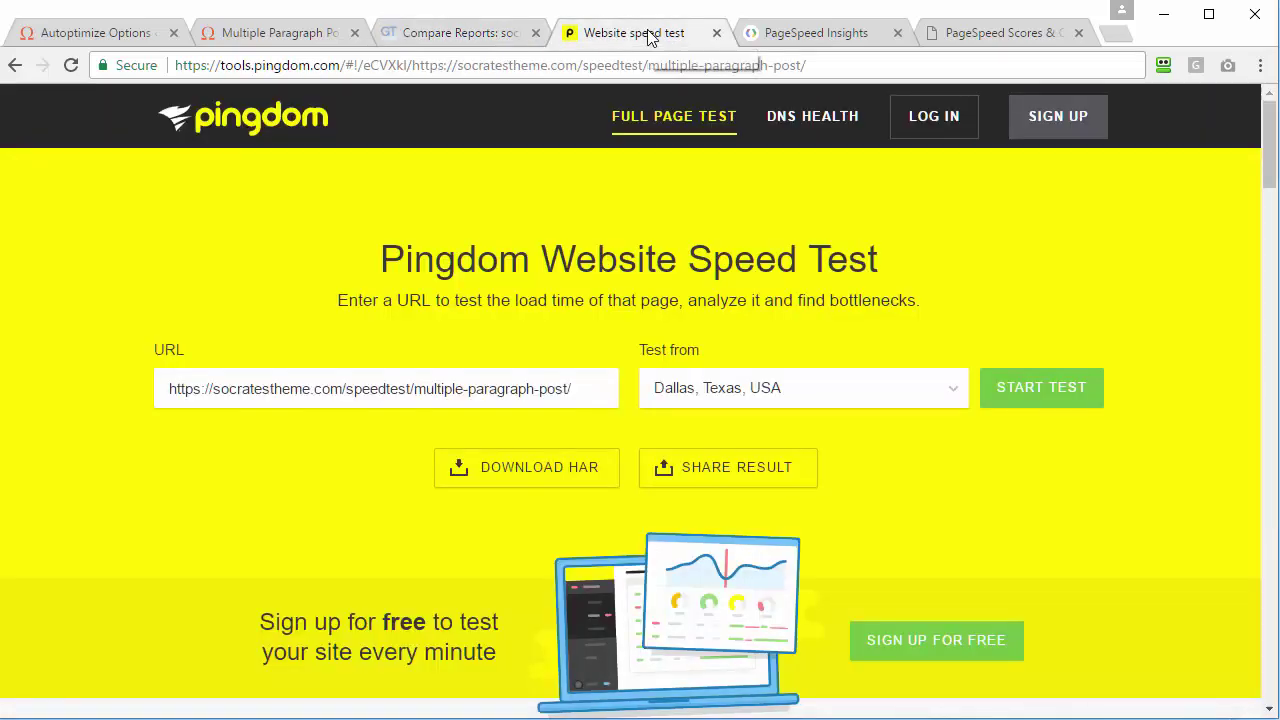
mouse_move(1266, 148)
mouse_down()
mouse_move(1263, 205)
mouse_move(1266, 148)
mouse_up()
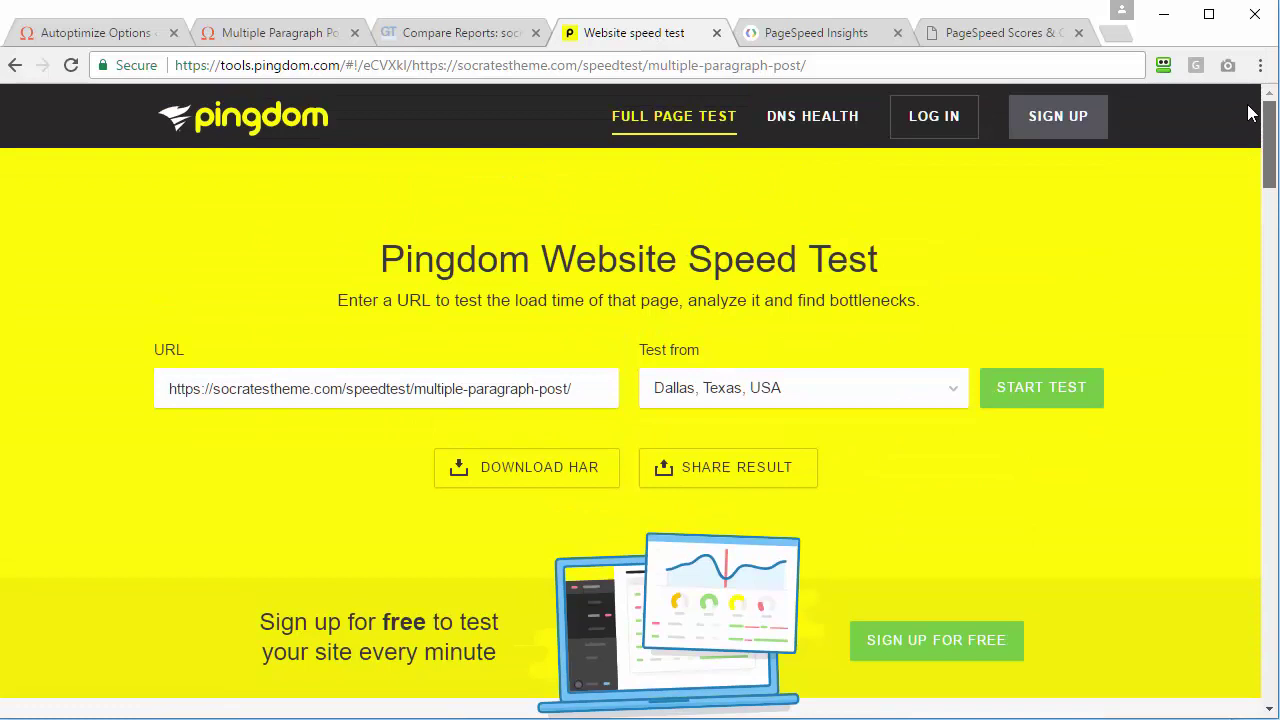
click(1077, 386)
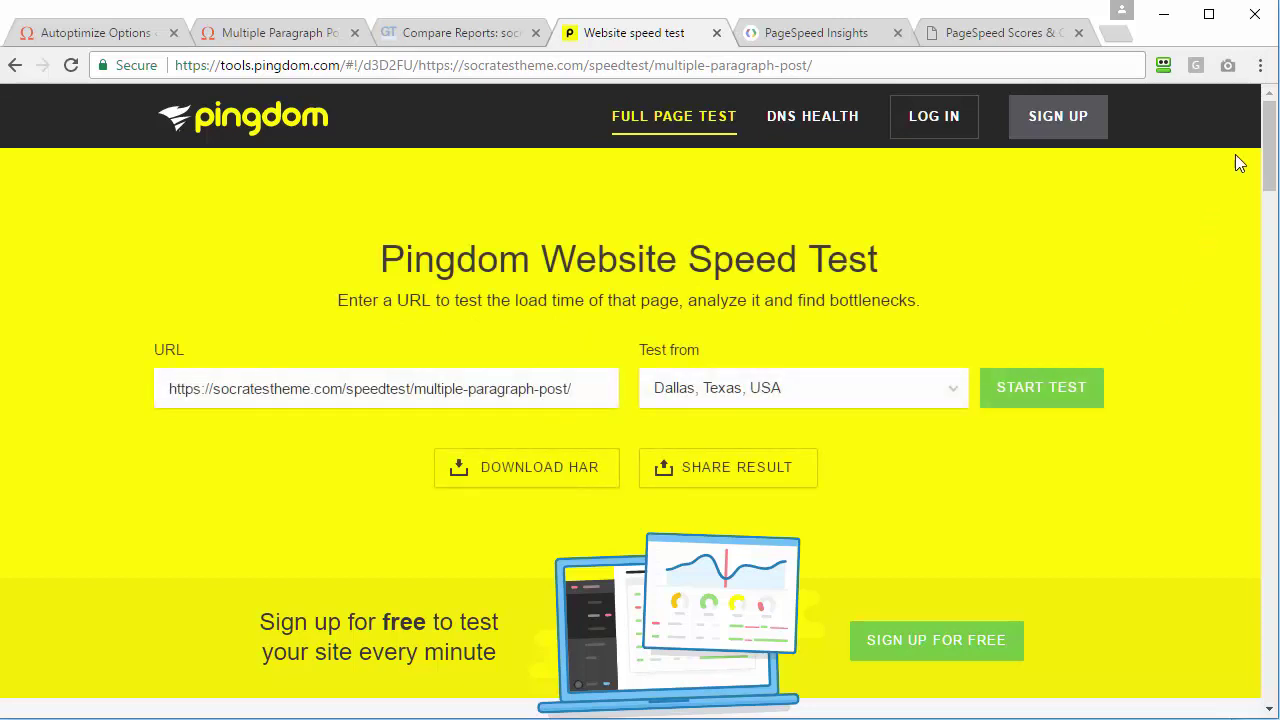
drag(1270, 137, 1270, 205)
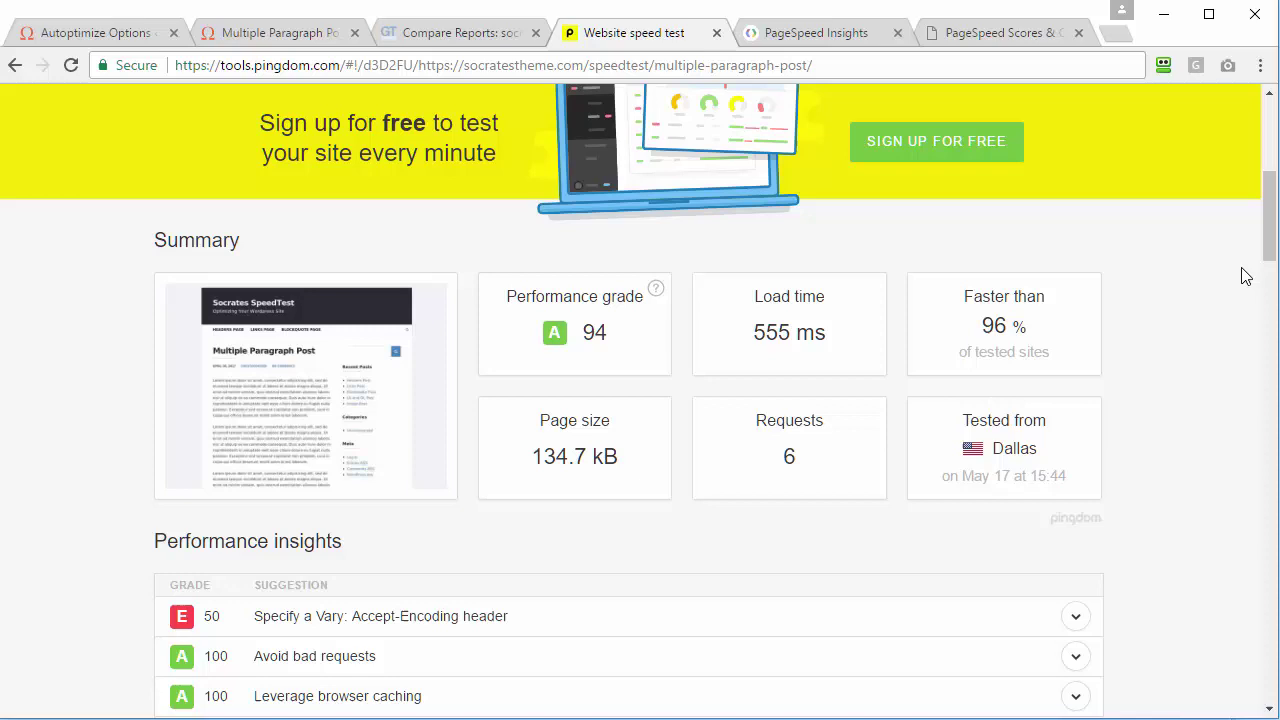
drag(1268, 212, 1268, 130)
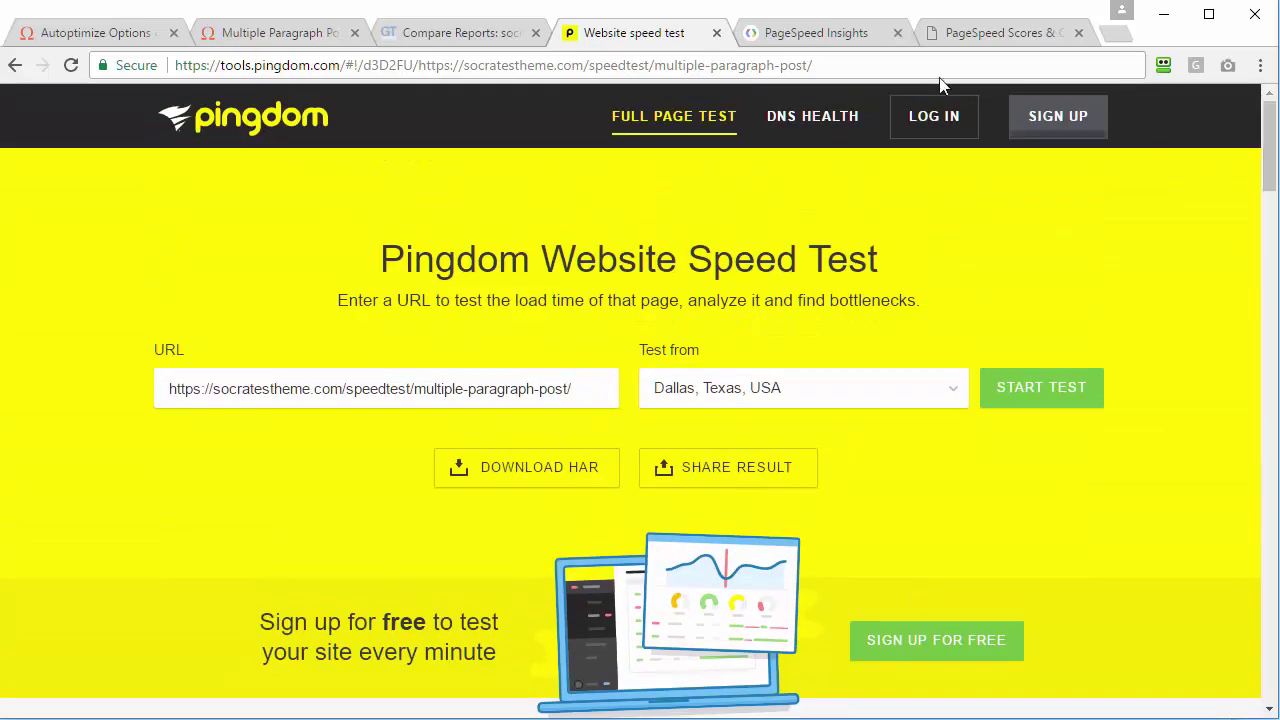
Step: Reanalyze the post in PageSpeed Insights and check the 91/100 mobile and 96/100 desktop scores
click(830, 36)
click(1152, 320)
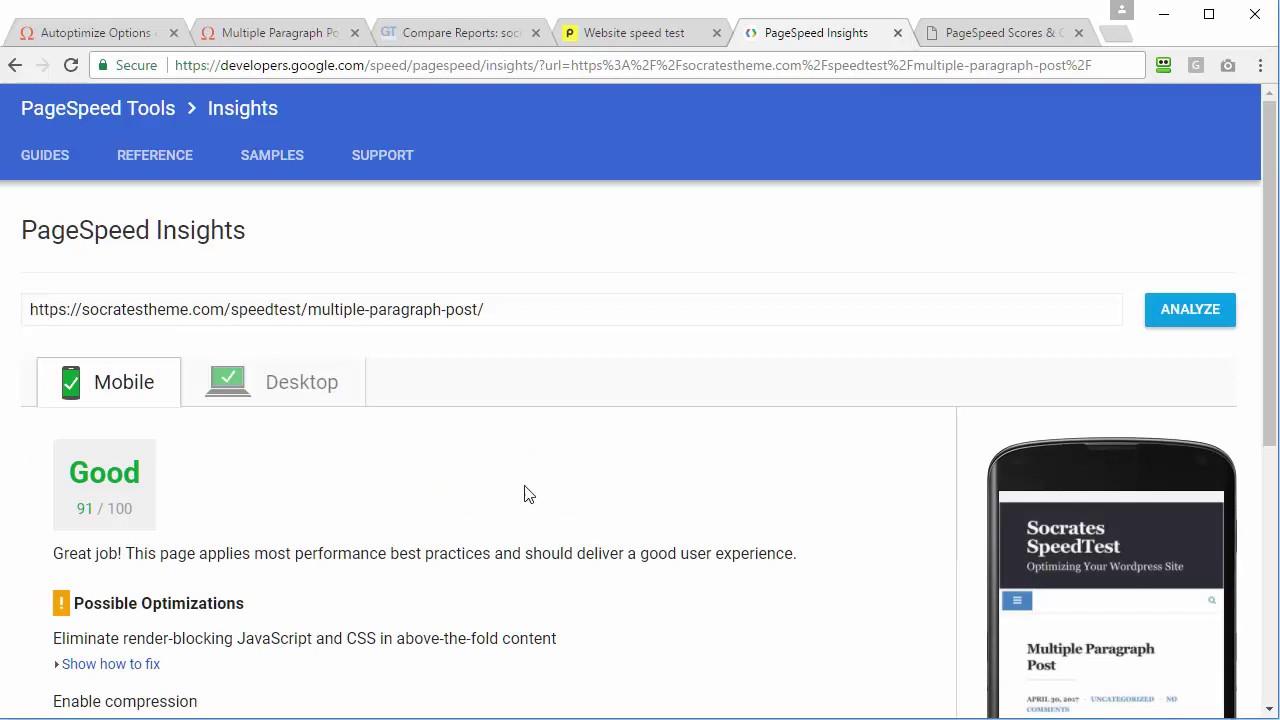
click(232, 396)
Step: In the PageSpeed Scores & Optimization guide, show the .htaccess snippet as plain text and select it all
click(980, 36)
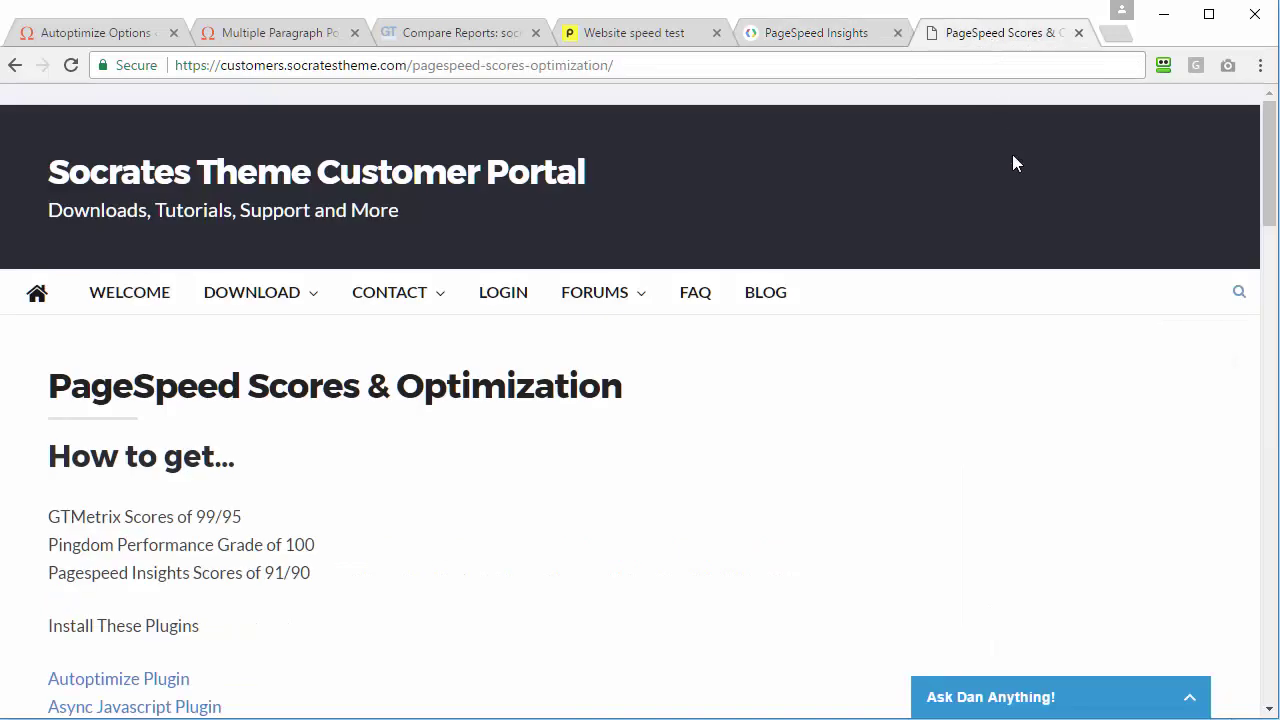
drag(1267, 131, 1267, 233)
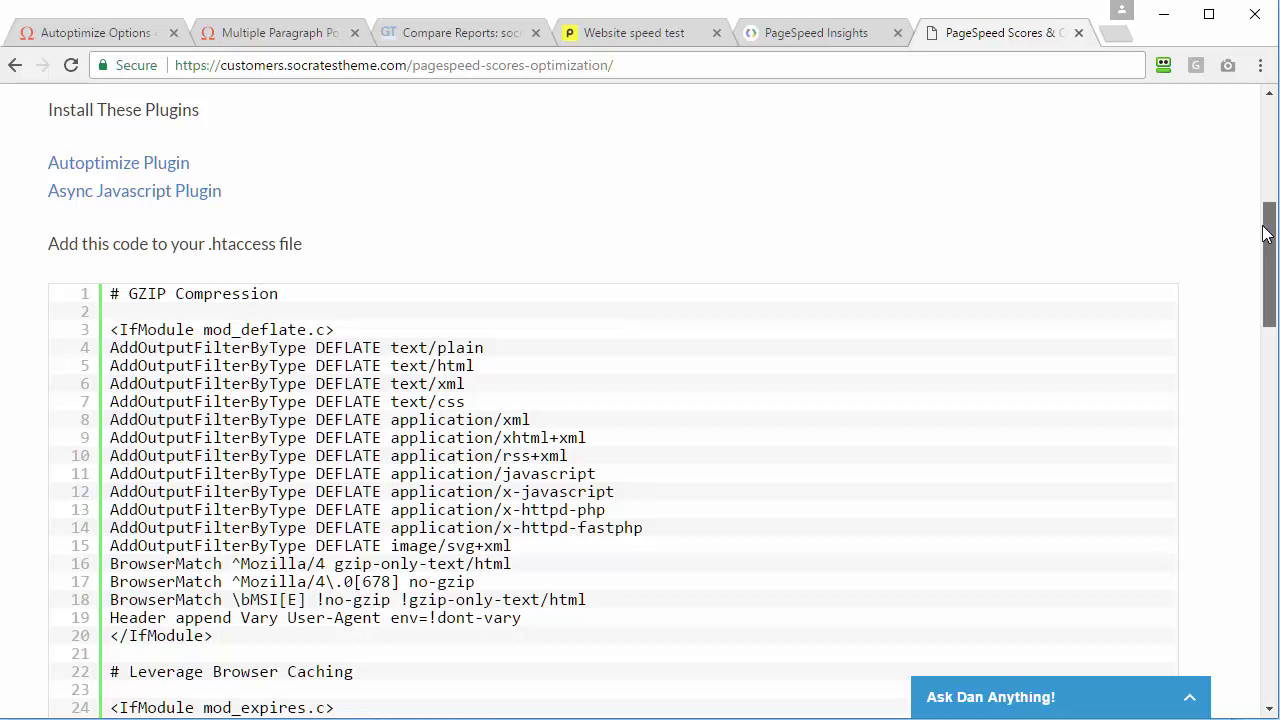
drag(1267, 233, 1267, 241)
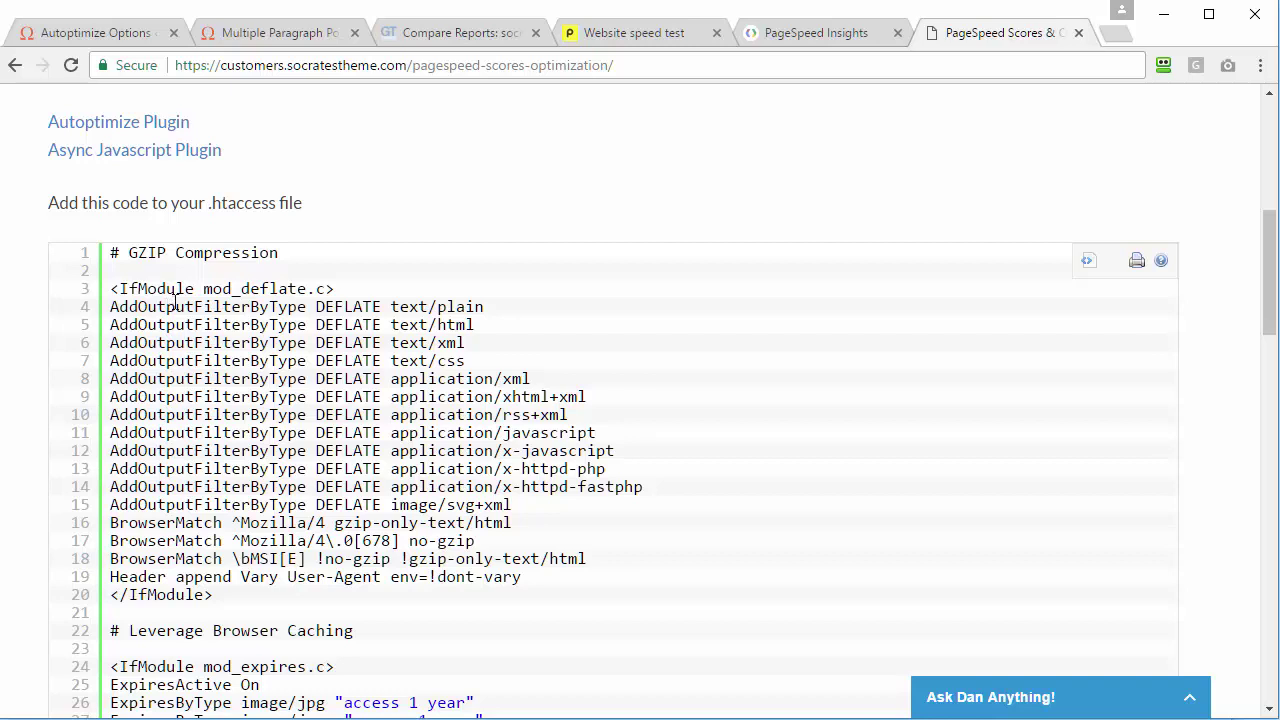
click(1088, 262)
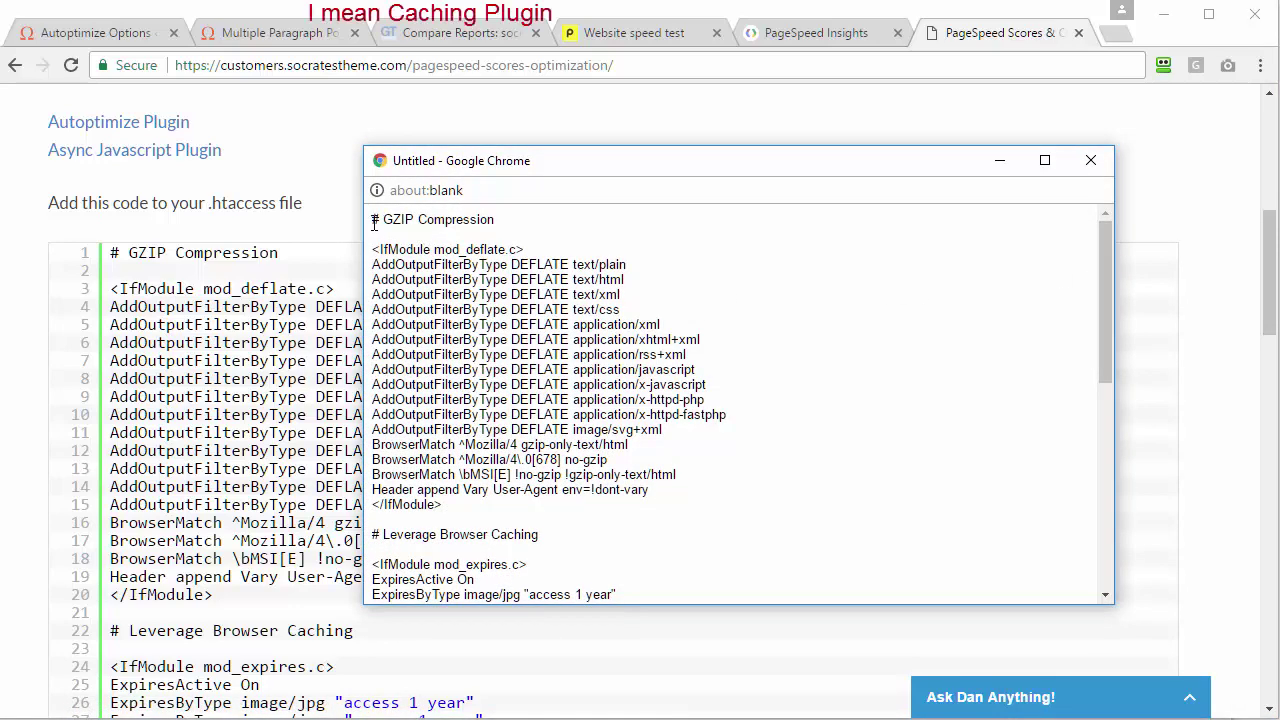
drag(374, 222, 605, 676)
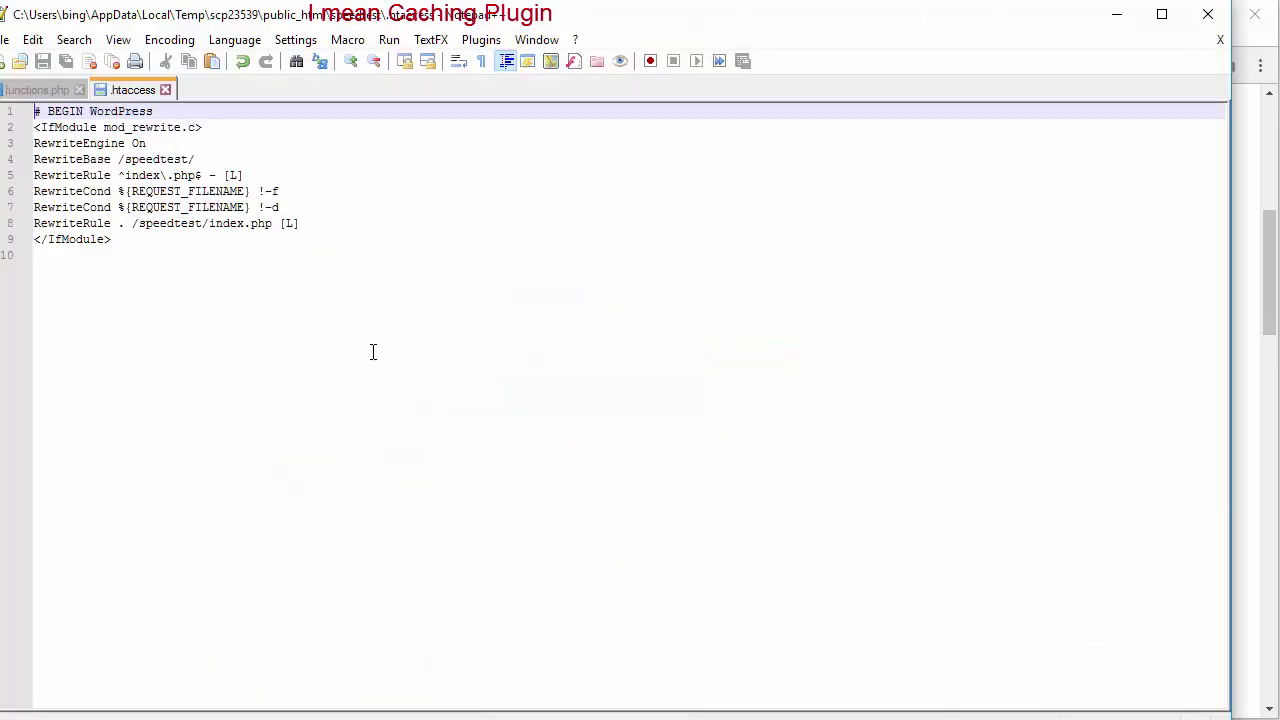
Step: Paste the GZIP, caching, keep-alive and Vary rules below the WordPress block and save .htaccess
click(255, 312)
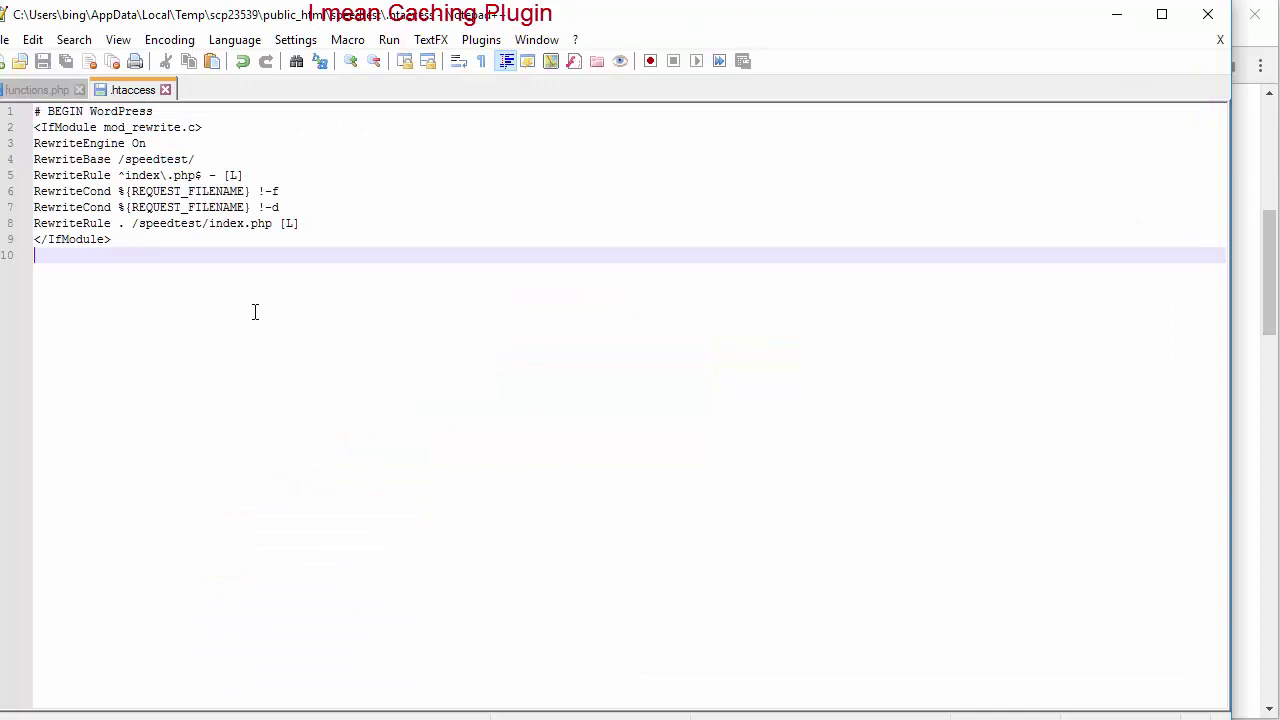
key(Return)
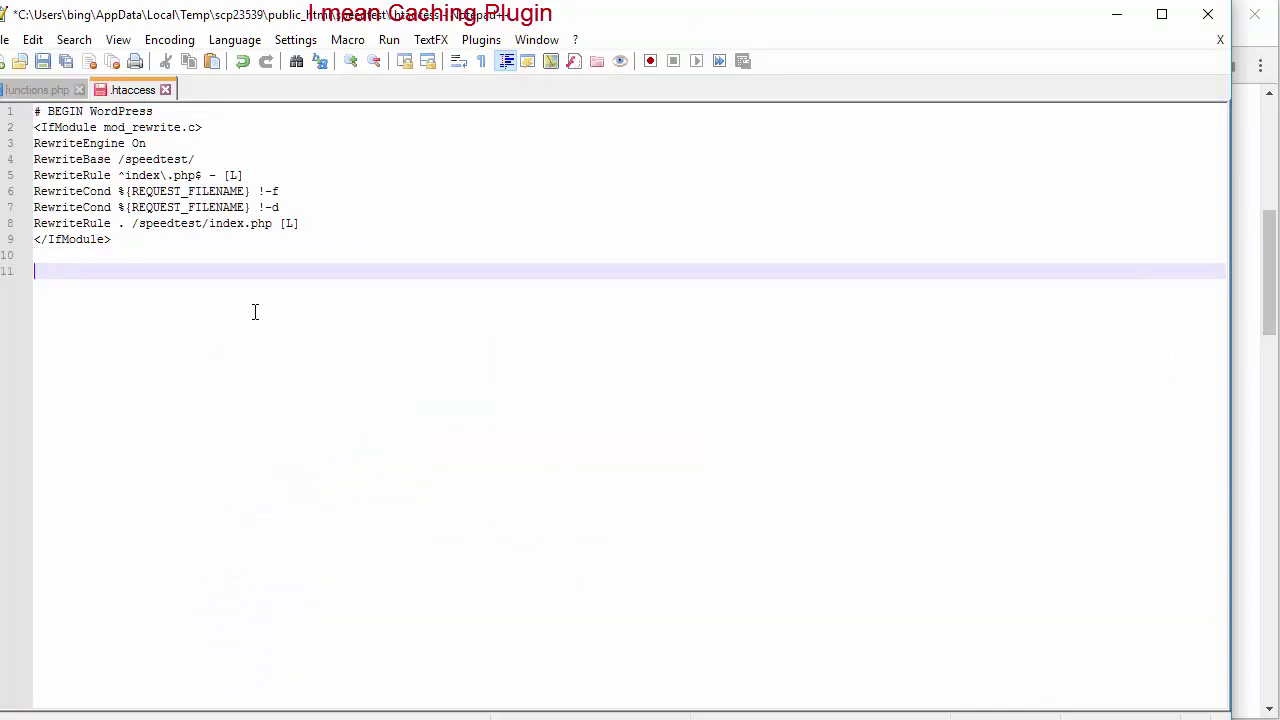
key(ctrl+v)
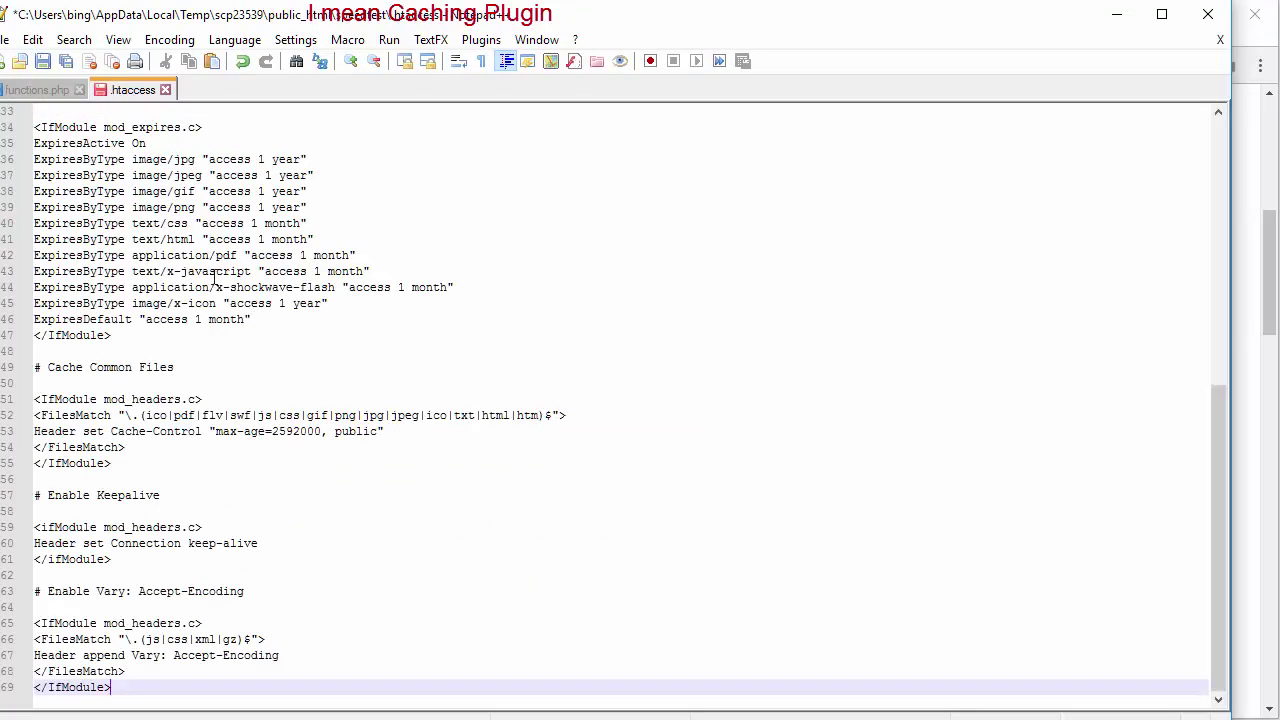
click(43, 61)
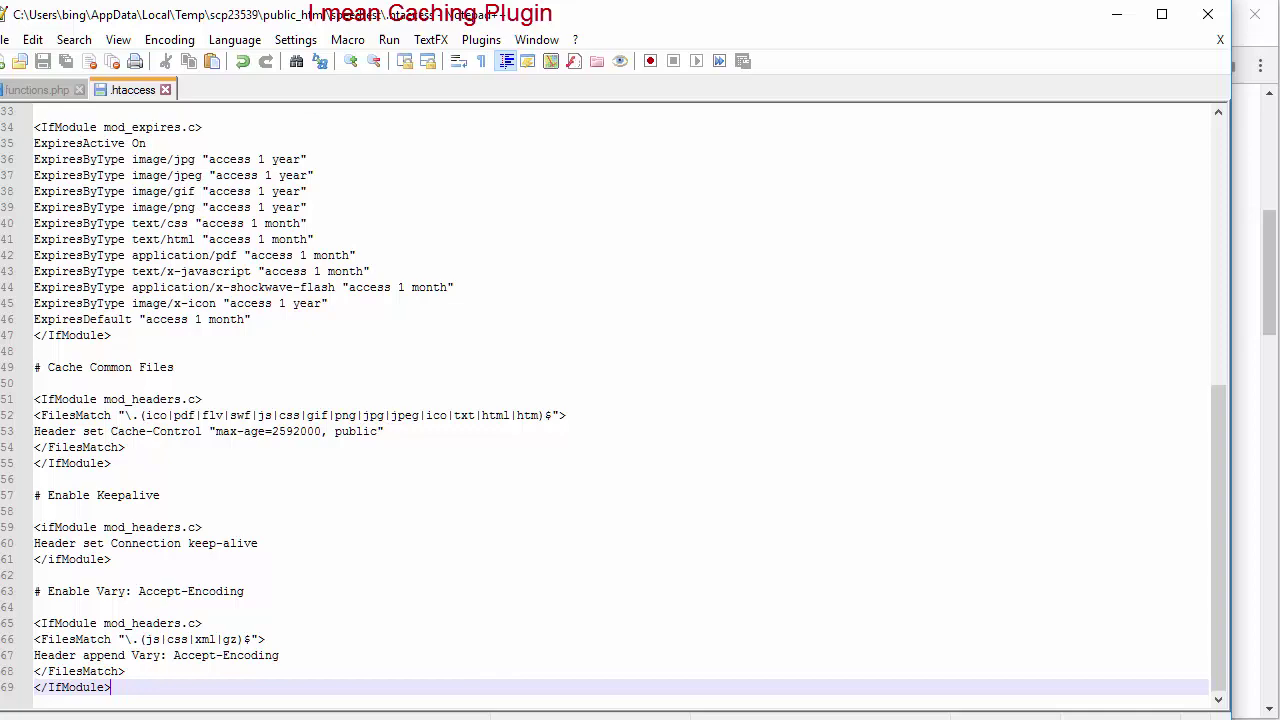
Step: Show the guide's functions.php query-string and jQuery snippet as plain text and select all of it
click(370, 706)
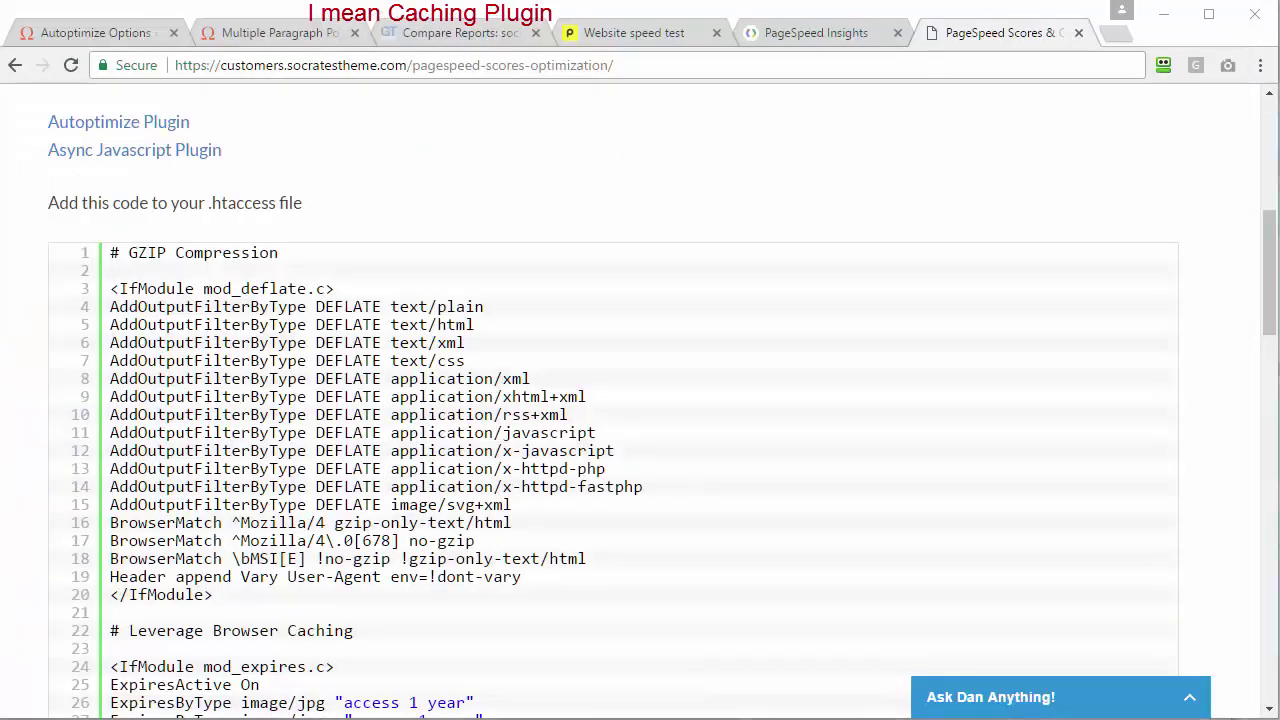
drag(1266, 283, 1262, 521)
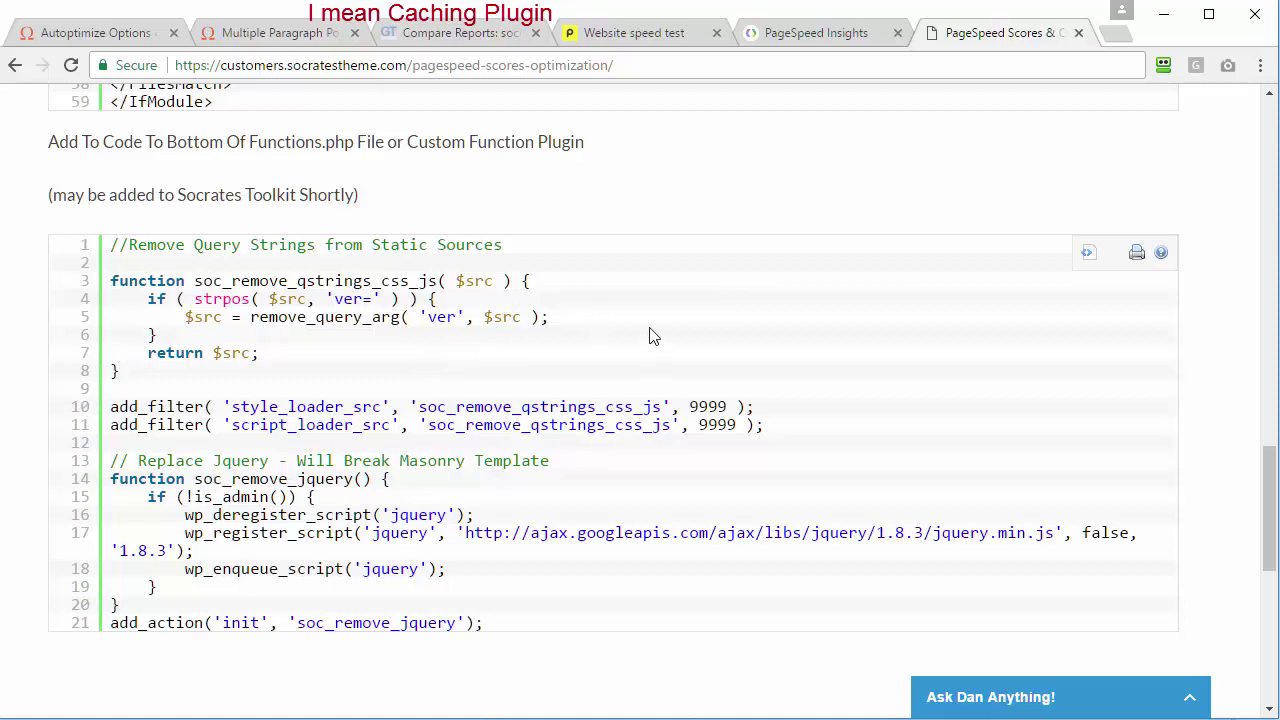
click(1094, 255)
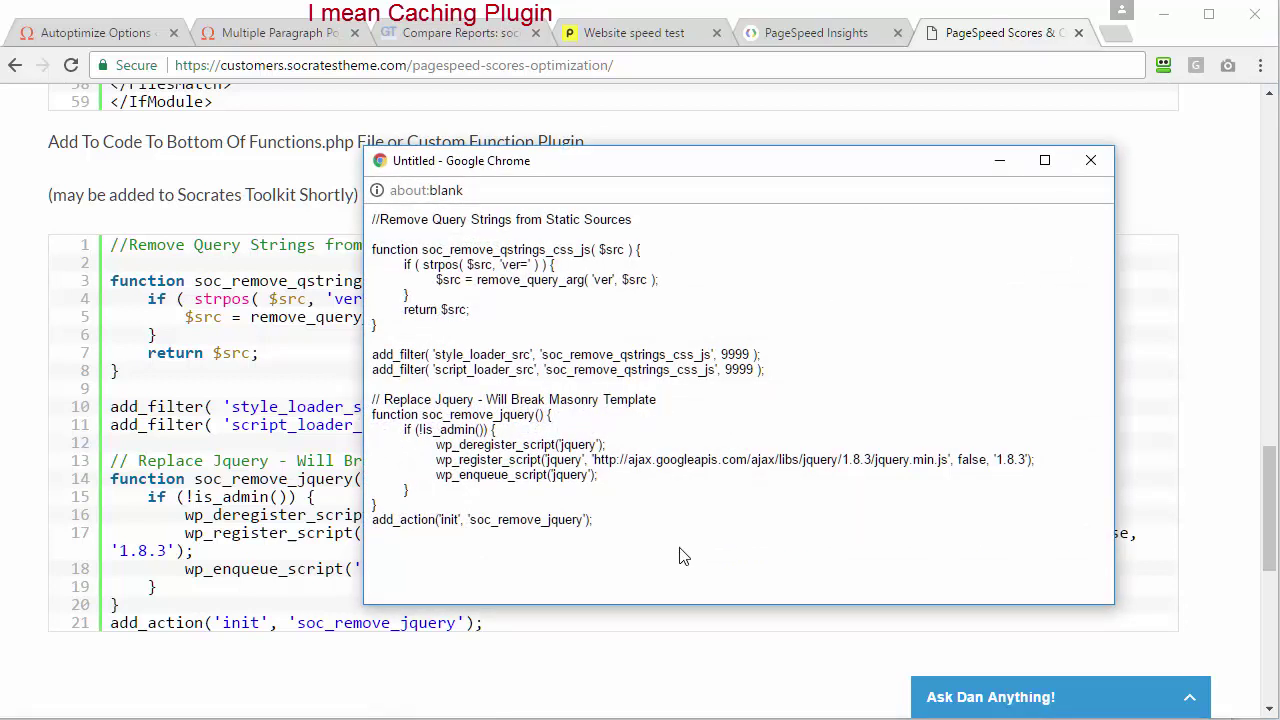
drag(676, 551, 308, 182)
key(ctrl+c)
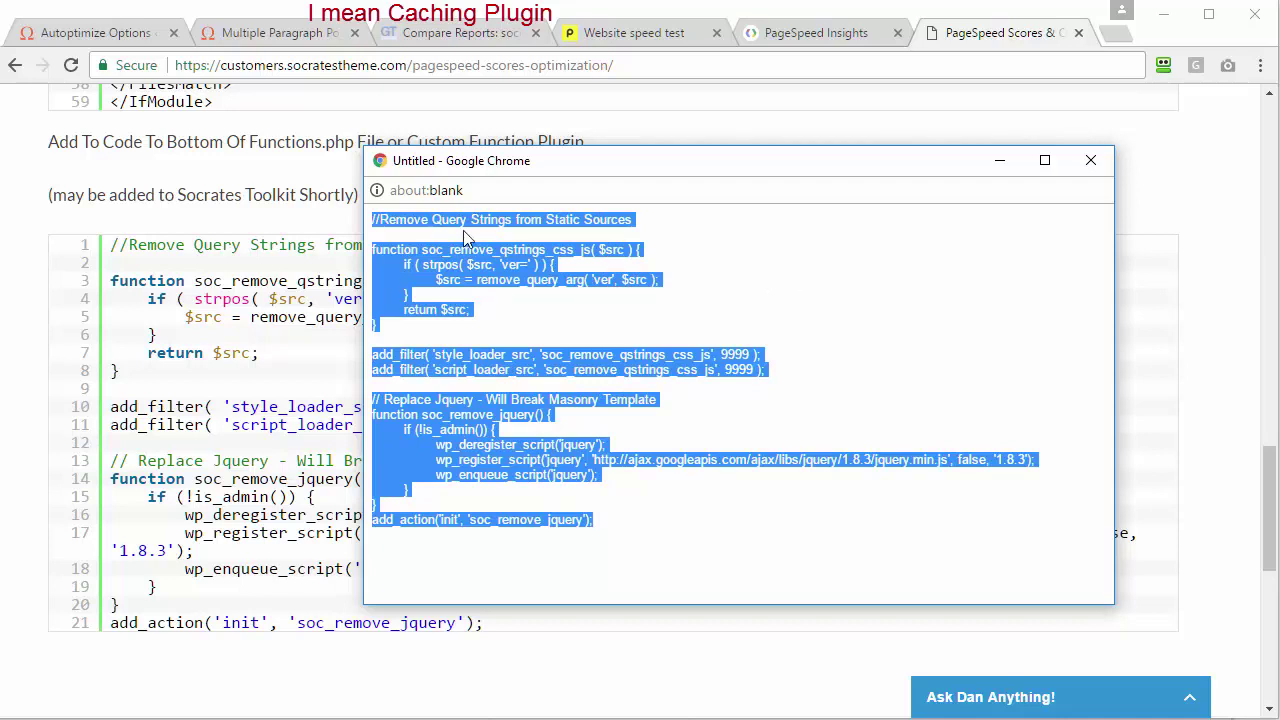
Step: Paste the query-string removal and jQuery replacement code at the end of functions.php and save it
key(alt+Tab)
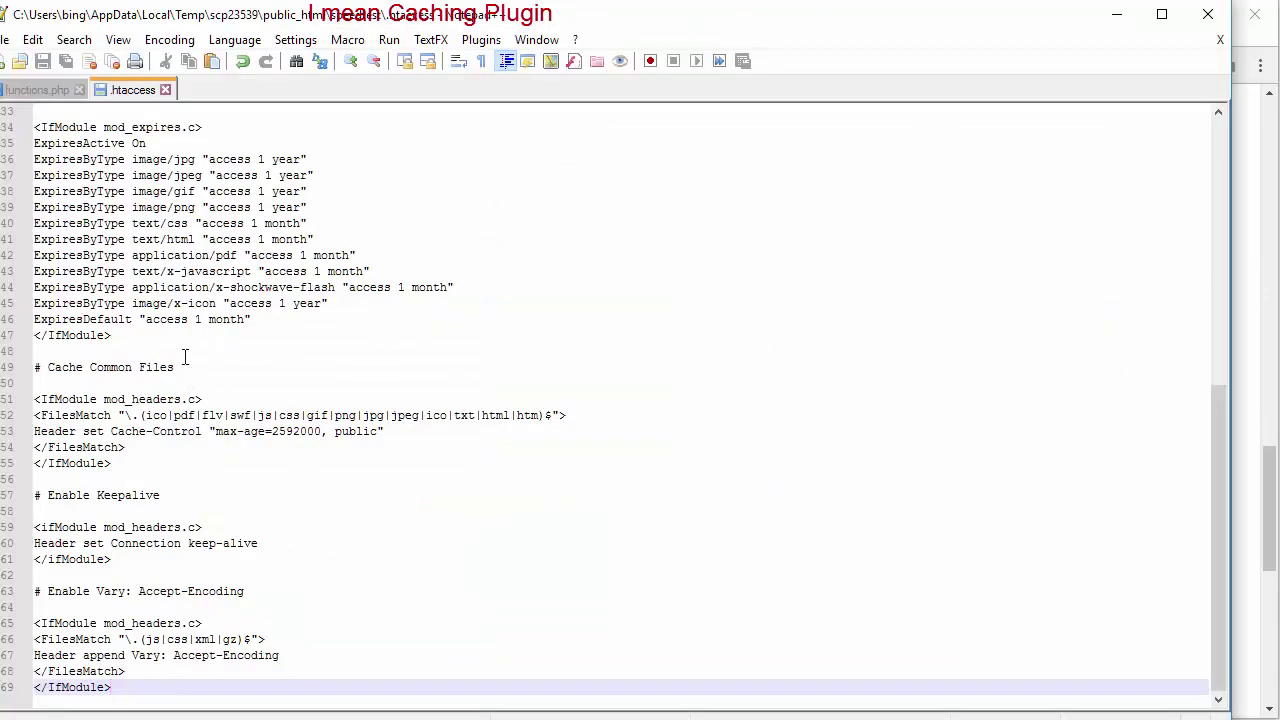
click(35, 91)
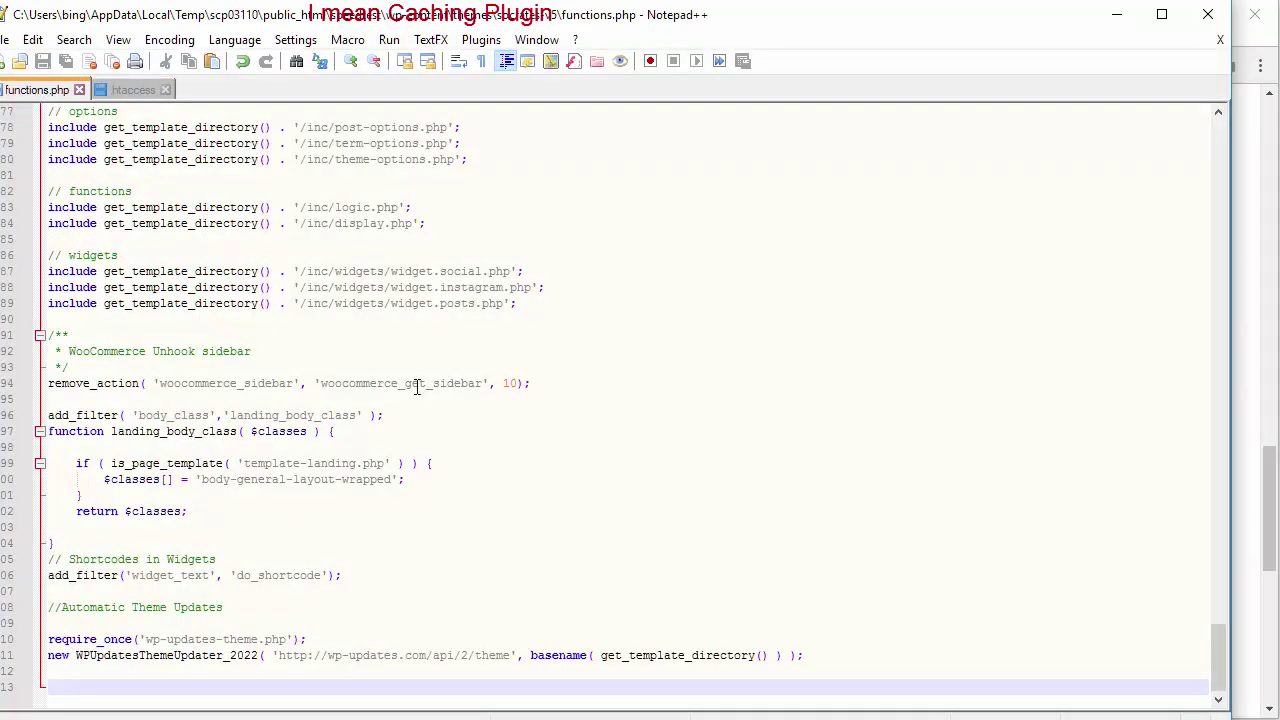
key(ctrl+v)
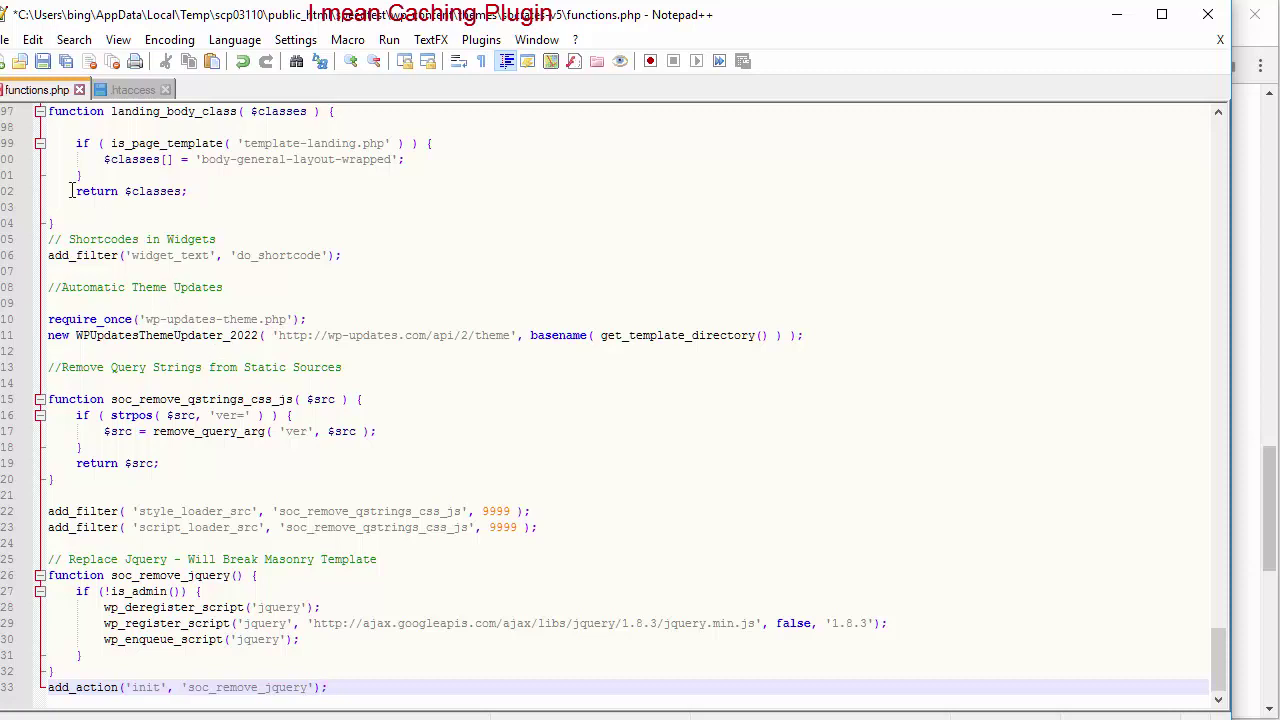
click(43, 62)
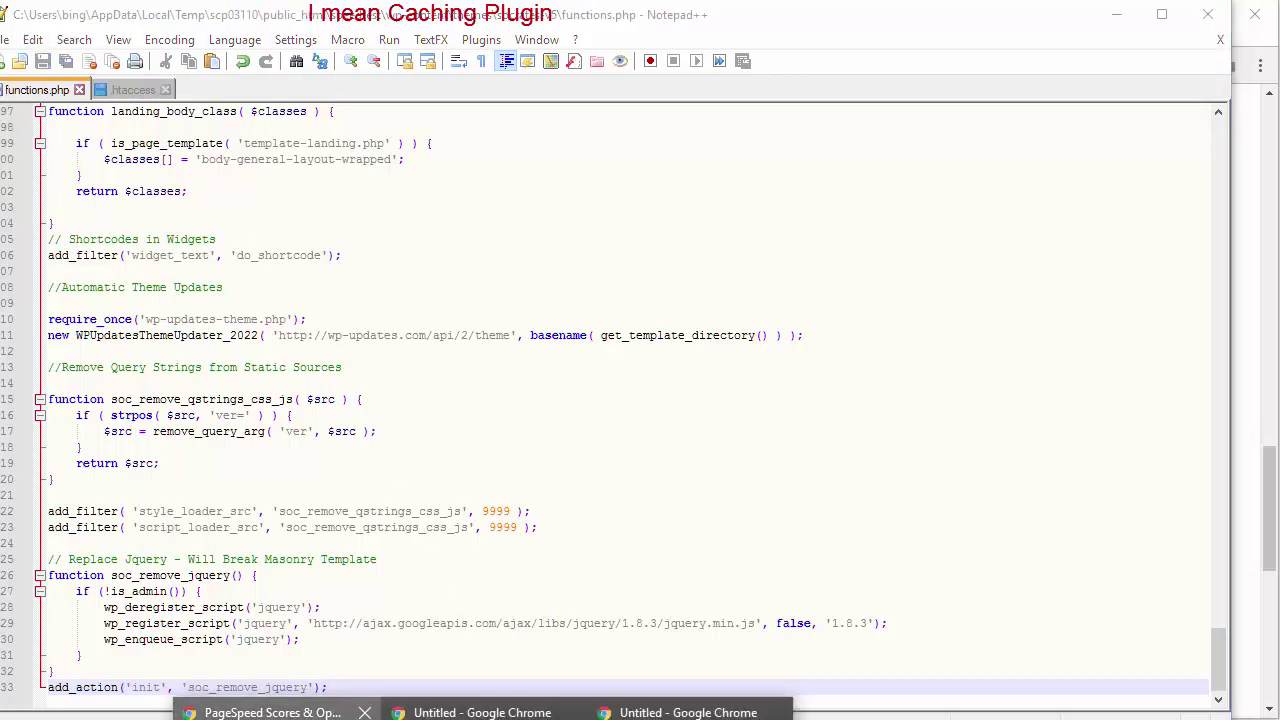
Step: Add the Multiple Paragraph Post URL to the GTmetrix comparison, scoring PageSpeed A (100%) and YSlow A (97%)
click(270, 706)
click(440, 44)
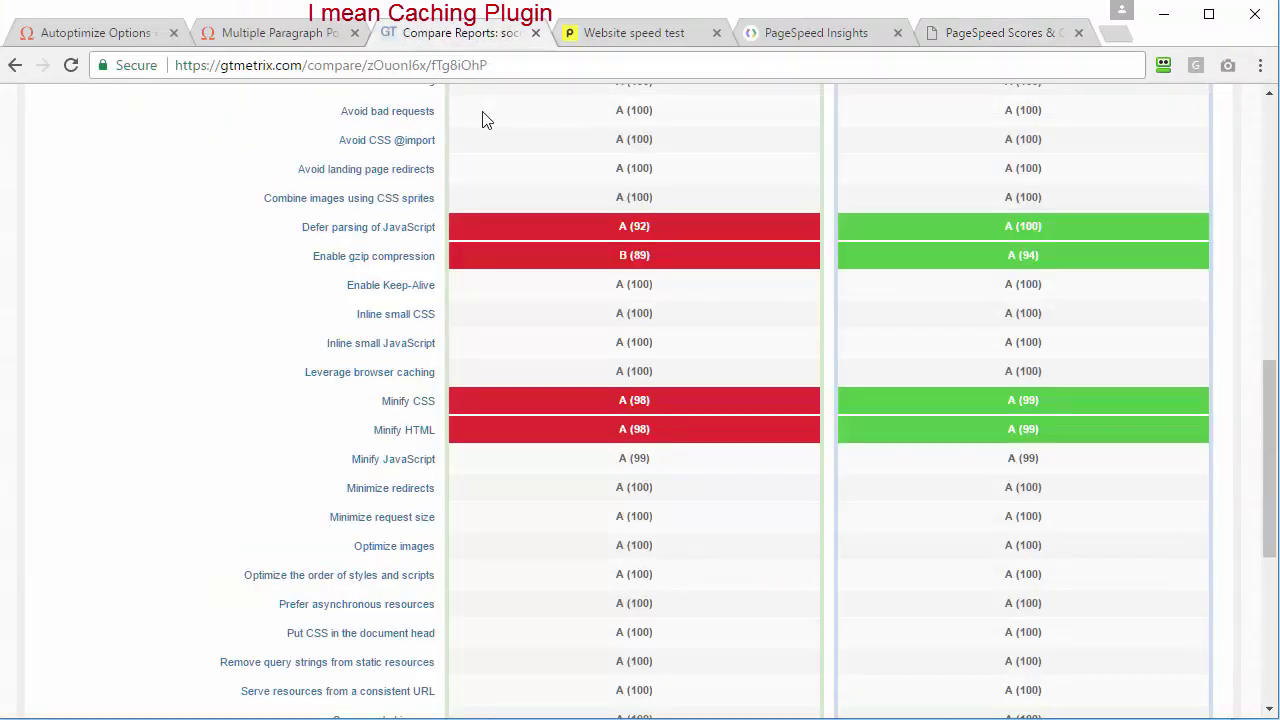
drag(1270, 410, 1271, 140)
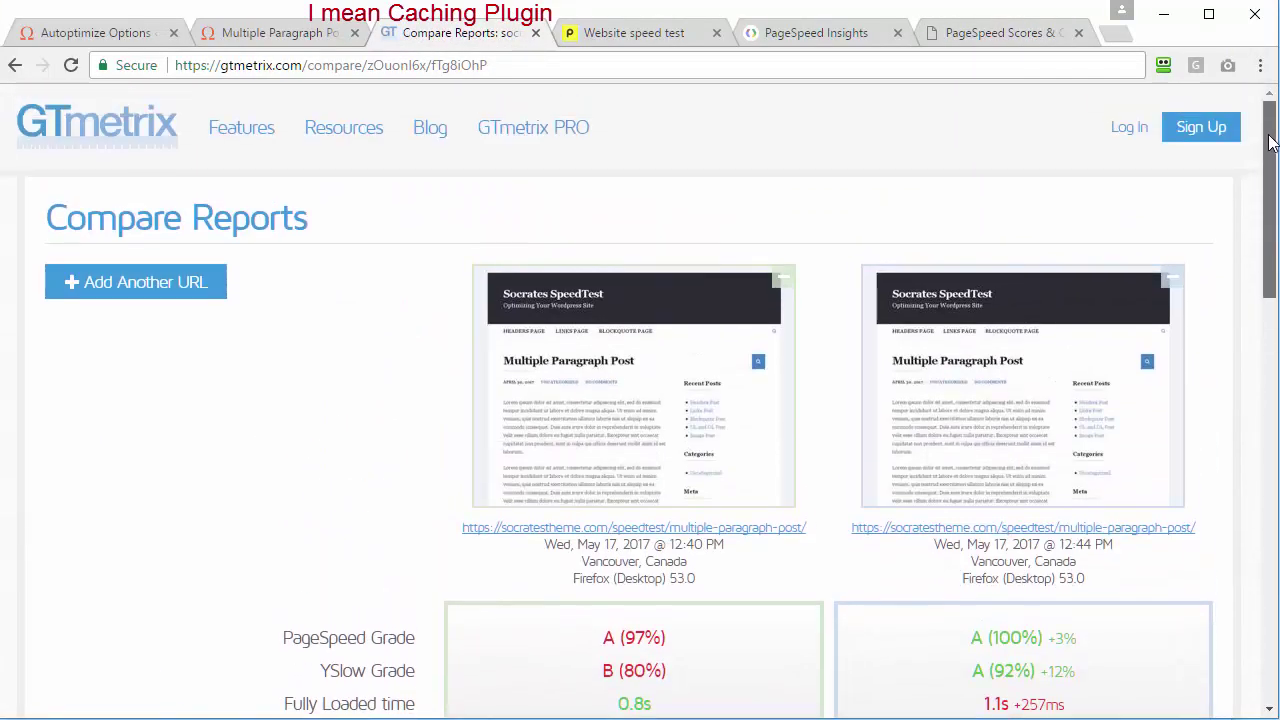
click(186, 283)
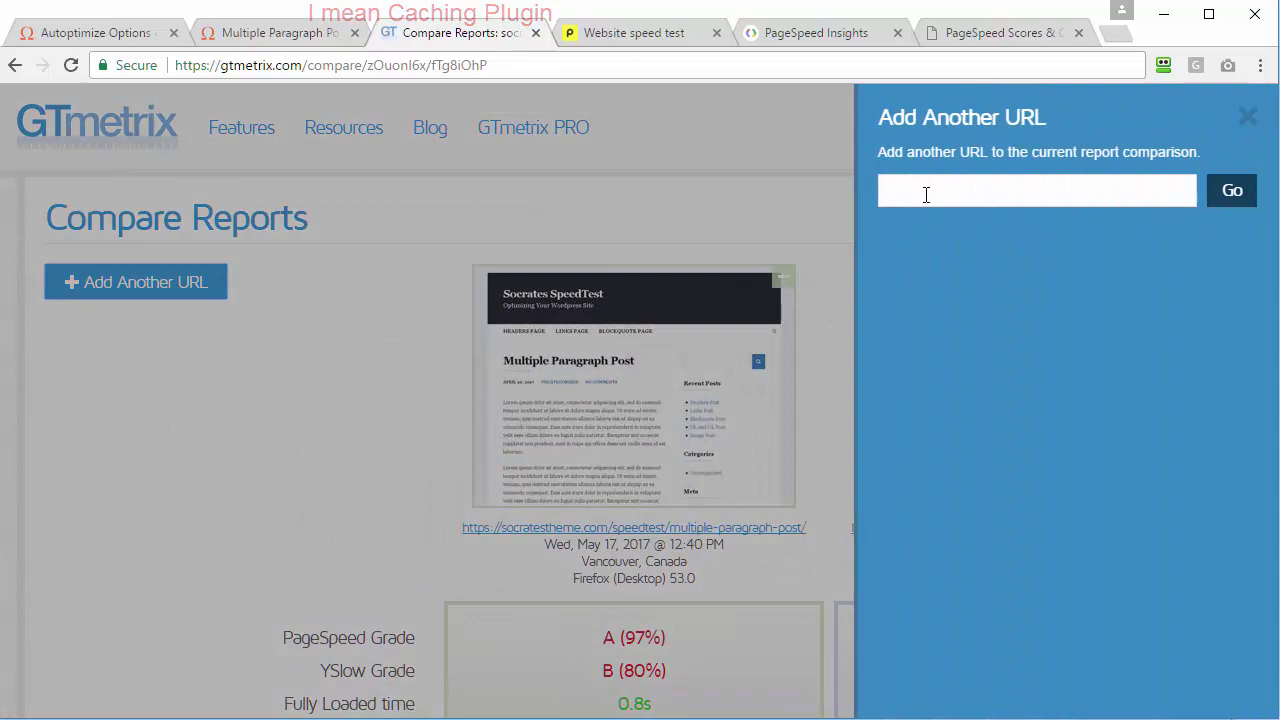
click(300, 38)
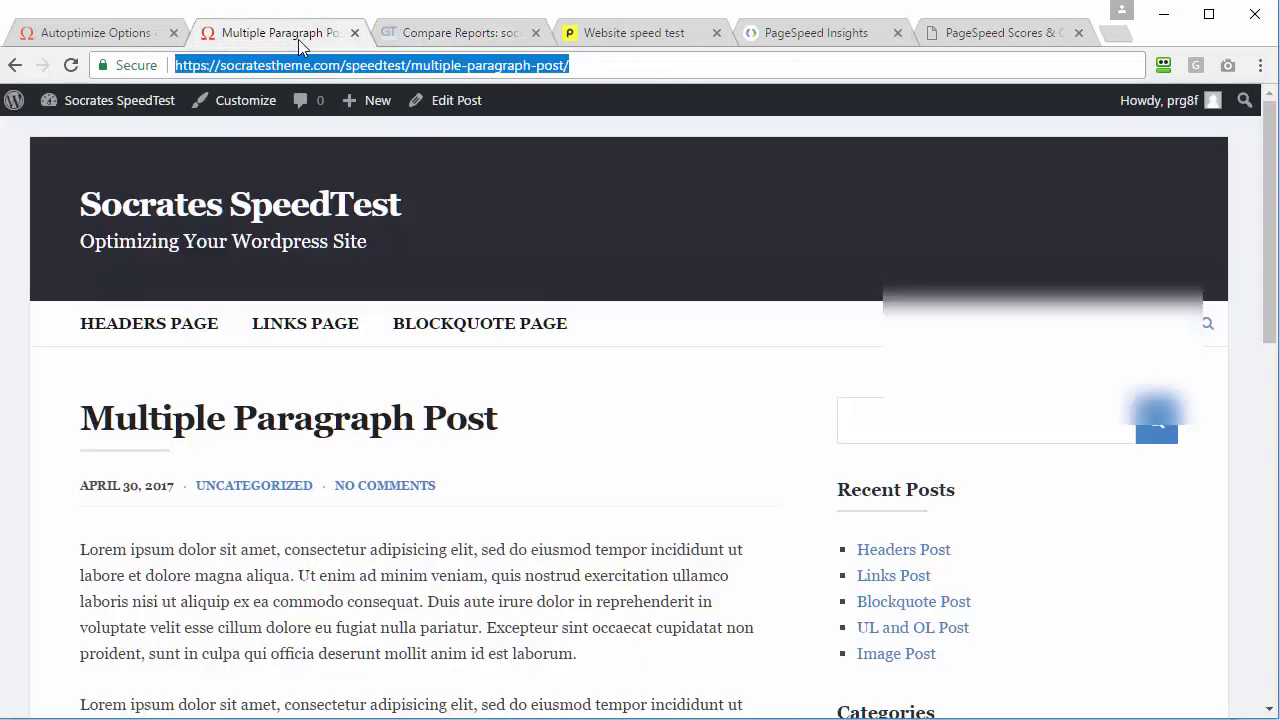
click(478, 30)
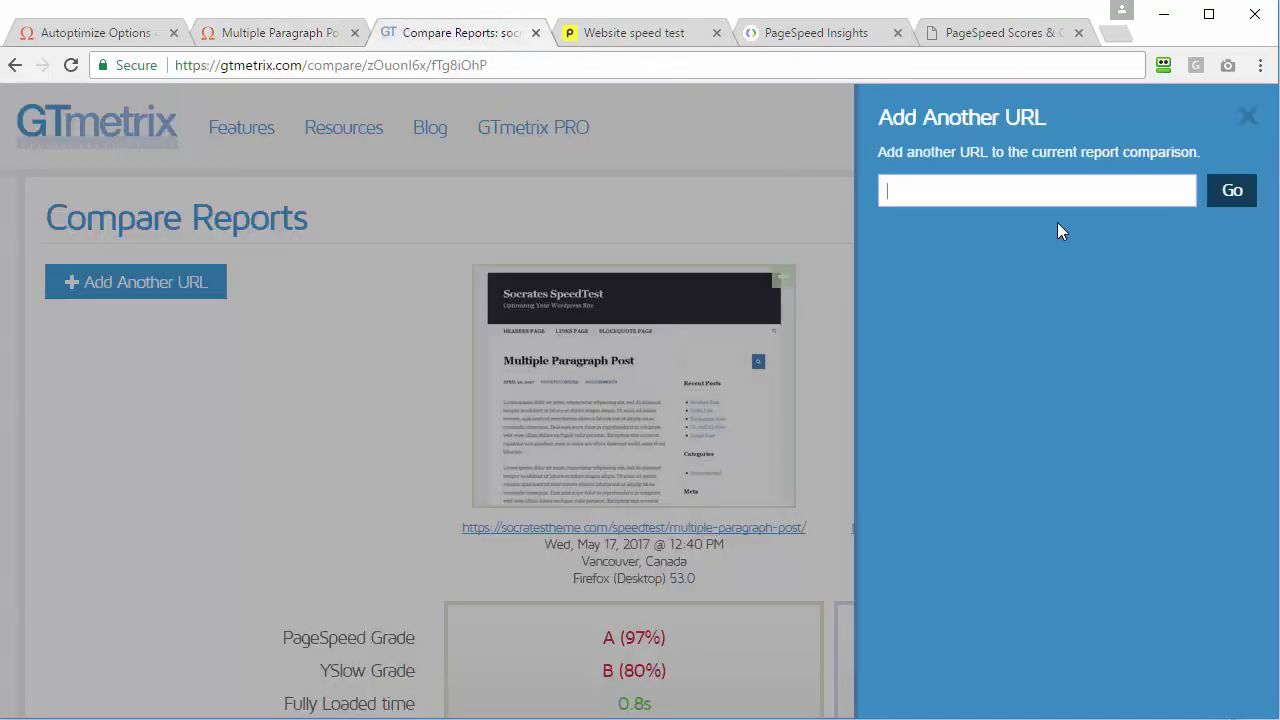
click(1055, 198)
text(https://socratestheme.com/speedtest/multiple-paragraph-post/)
click(1232, 190)
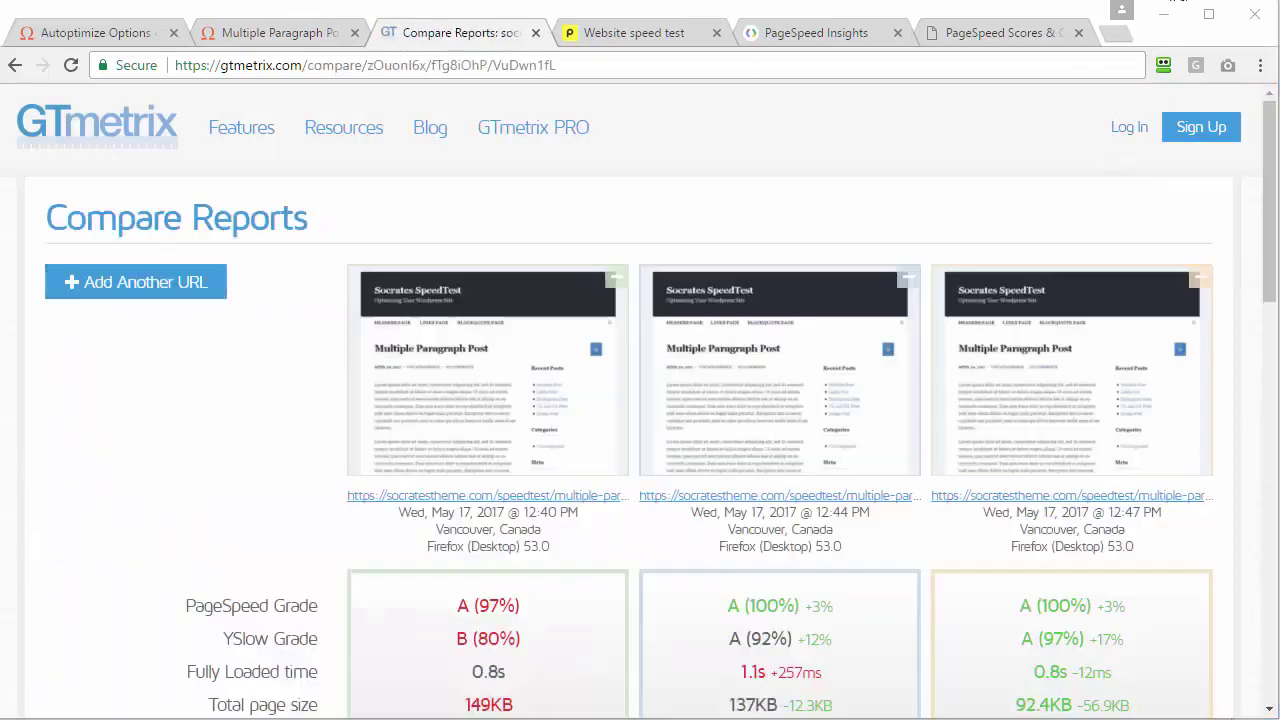
drag(1270, 130, 1272, 190)
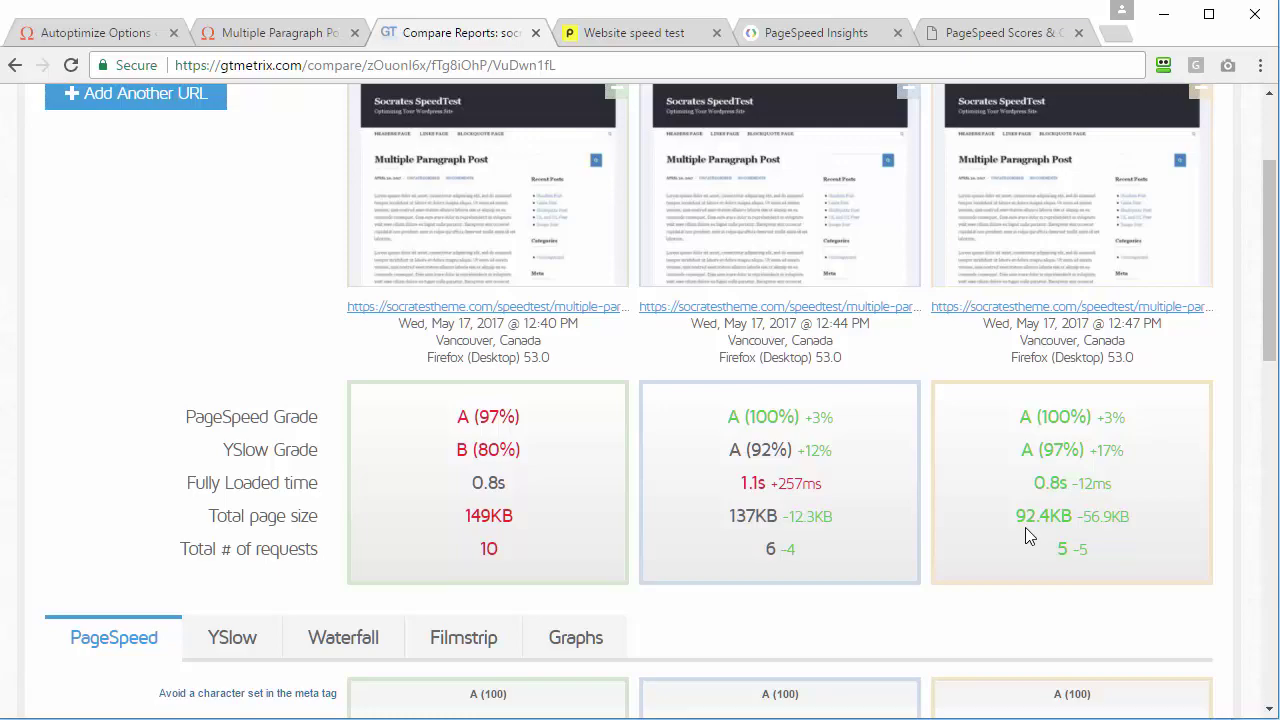
drag(1265, 345, 840, 180)
Step: Rerun Pingdom on the Multiple Paragraph Post, now graded A (100) with 494 ms load and 90.5 kB
click(645, 36)
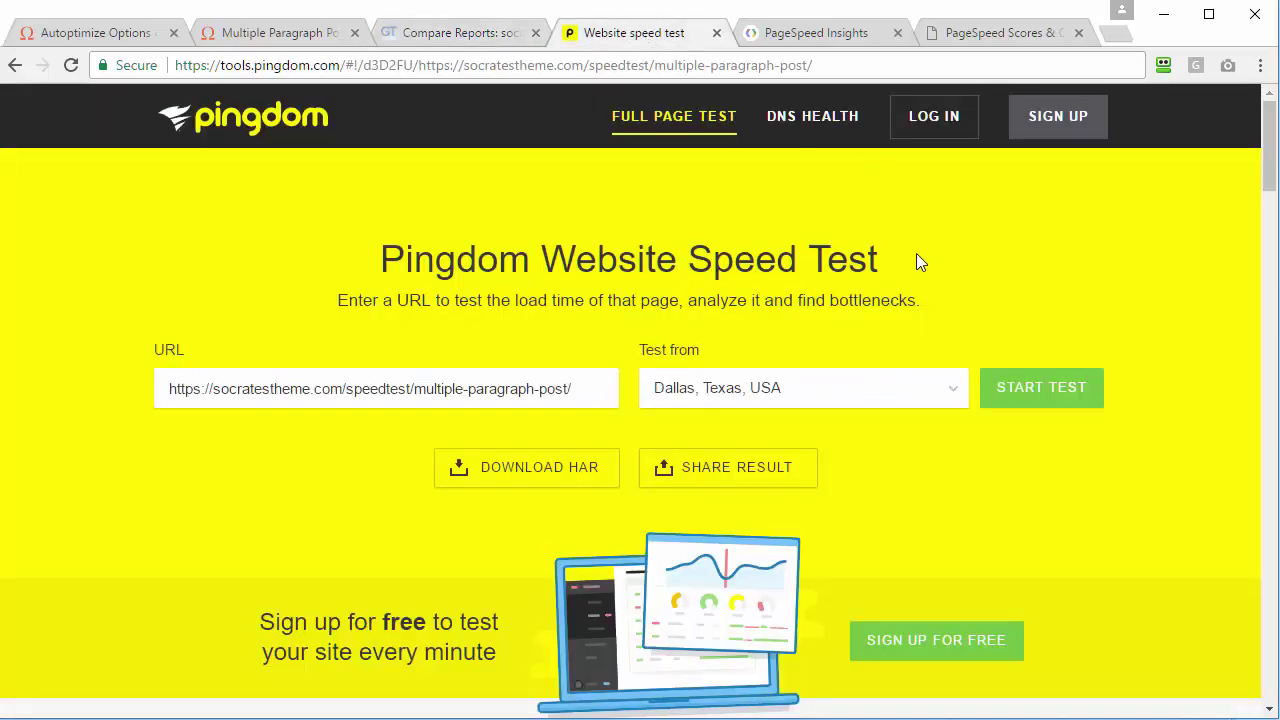
drag(1266, 145, 1262, 224)
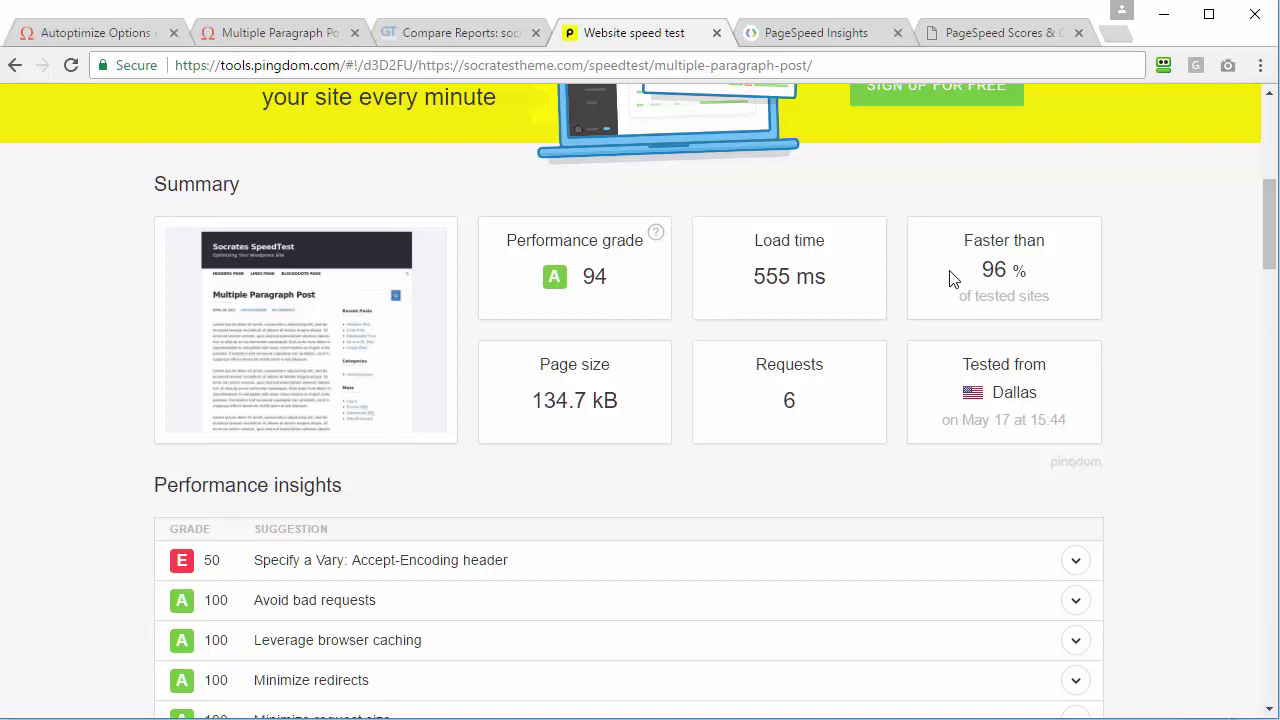
scroll(1243, 271, up, 4)
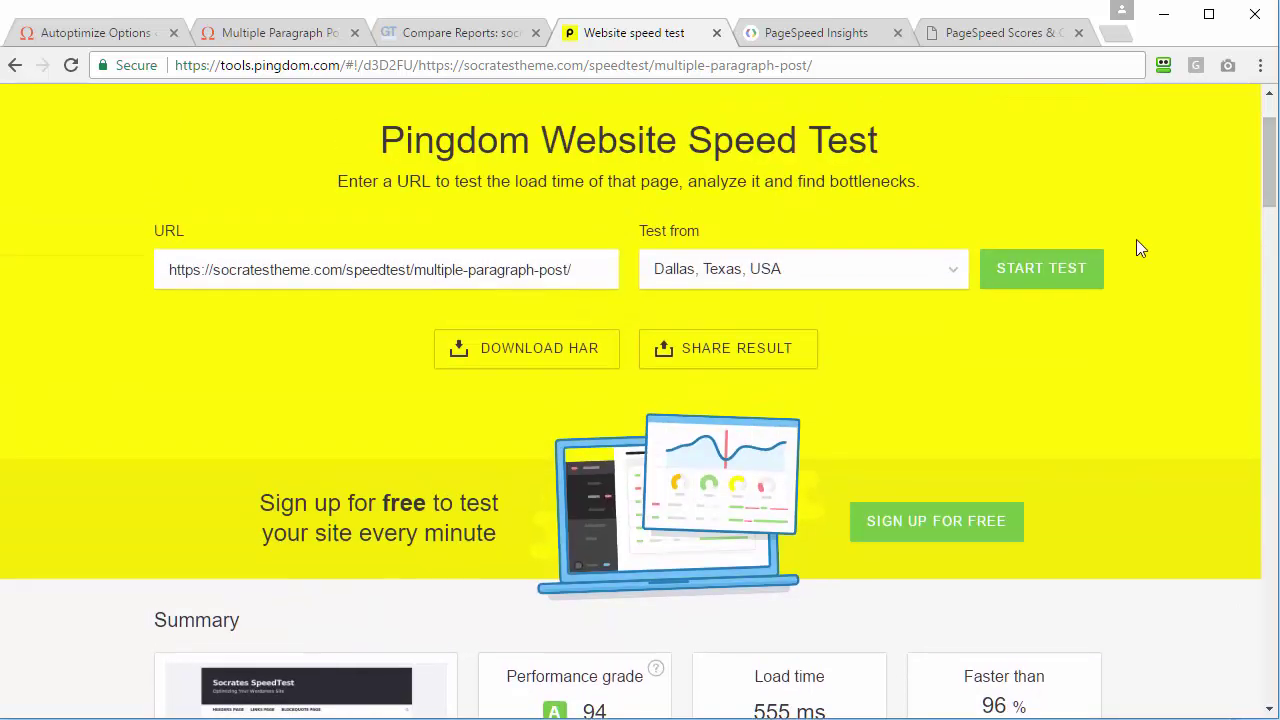
click(1018, 277)
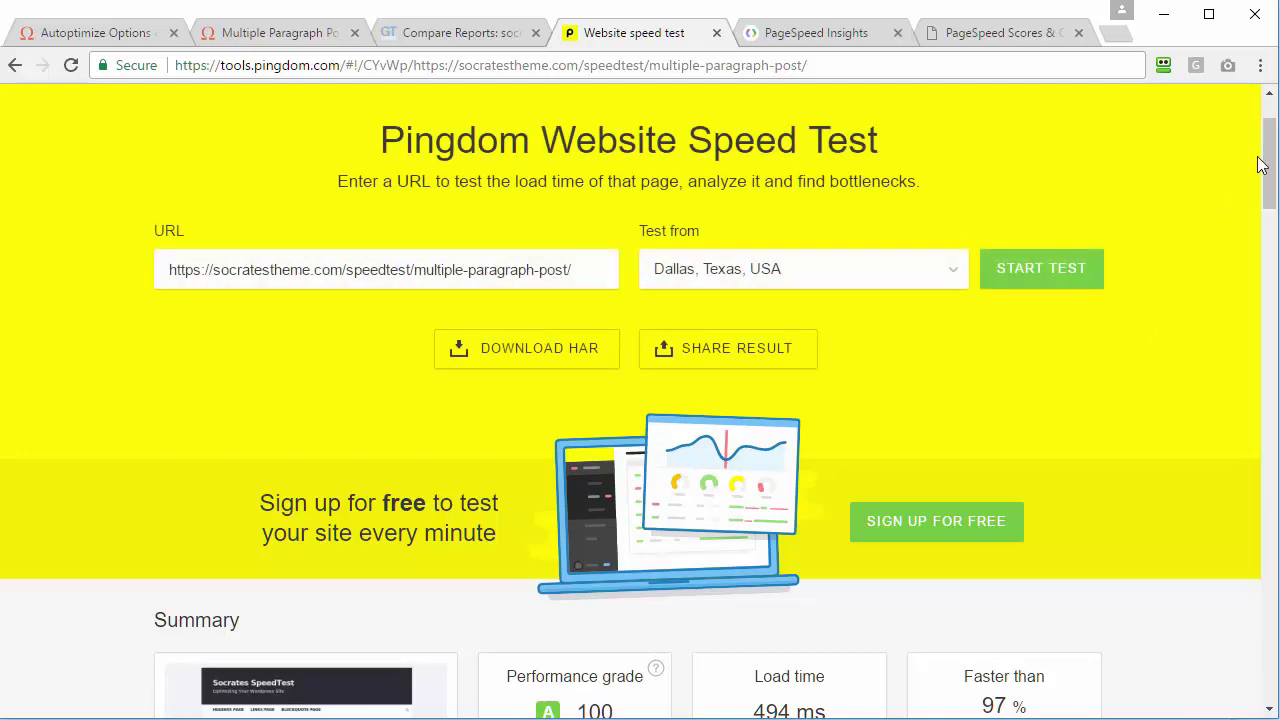
scroll(601, 467, down, 3)
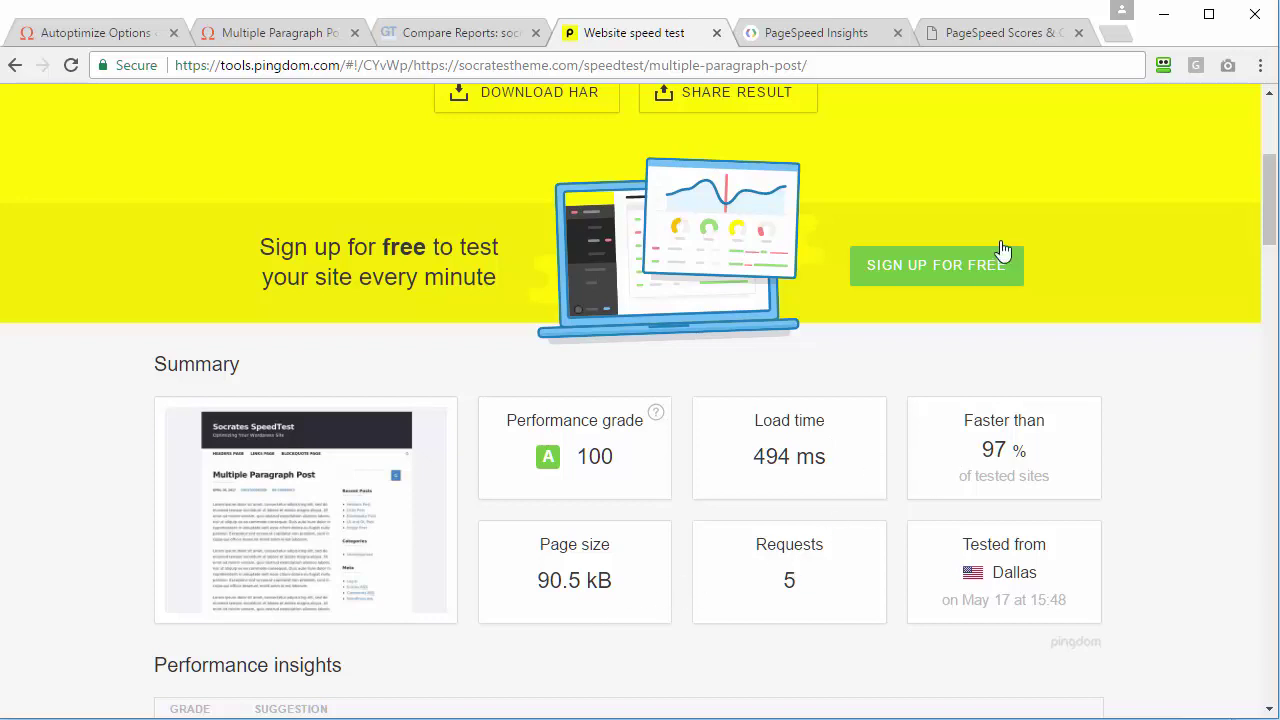
Step: Reanalyze the post in PageSpeed Insights and compare the 97/100 desktop and 91/100 mobile scores
click(790, 36)
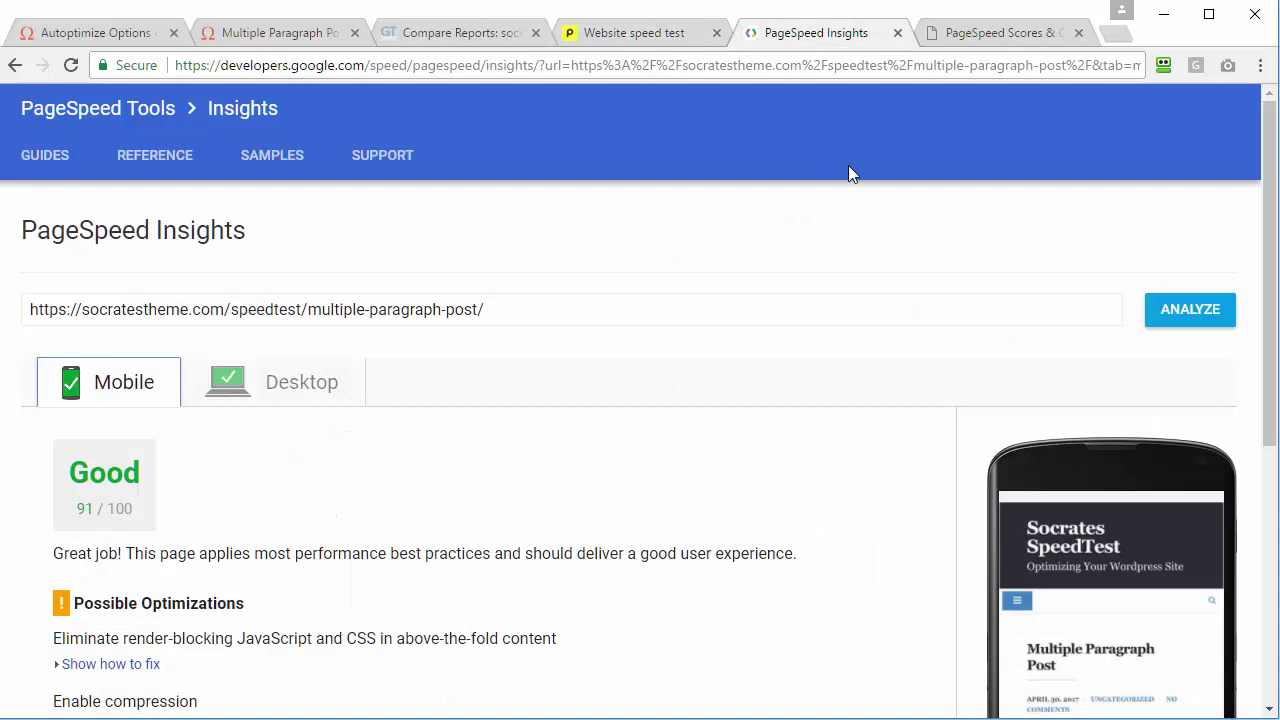
click(1168, 318)
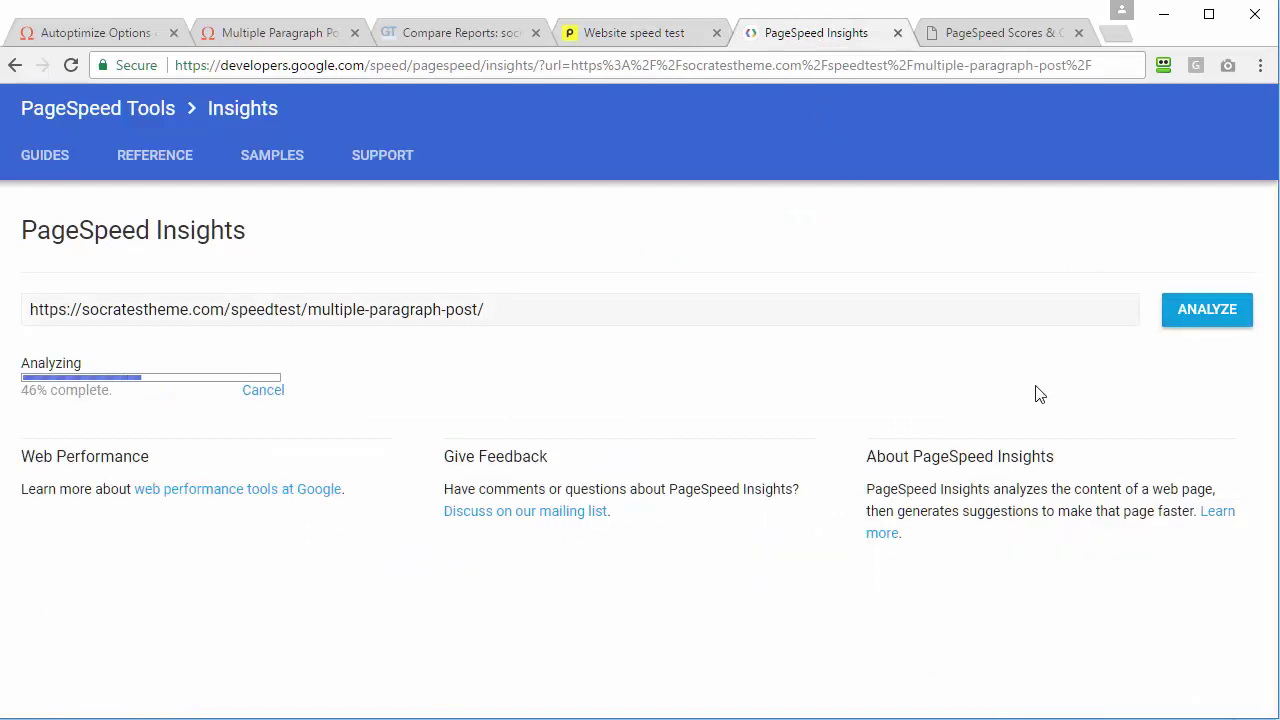
click(284, 385)
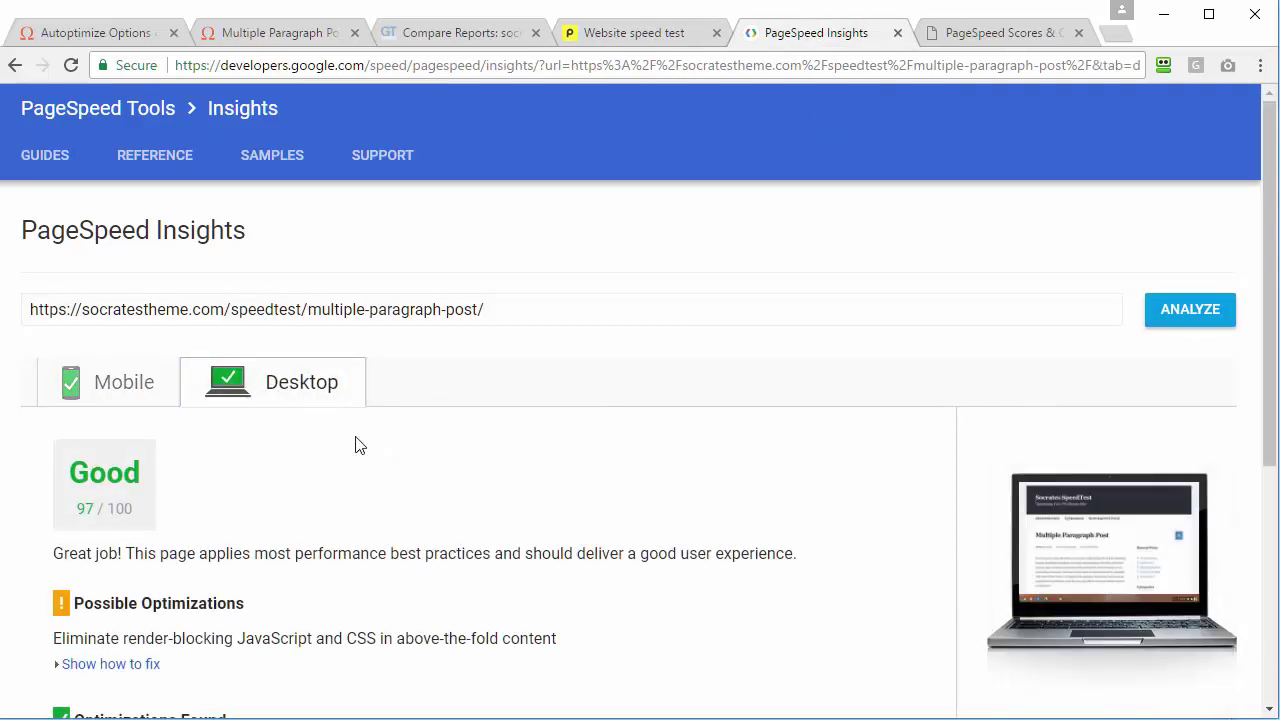
click(150, 405)
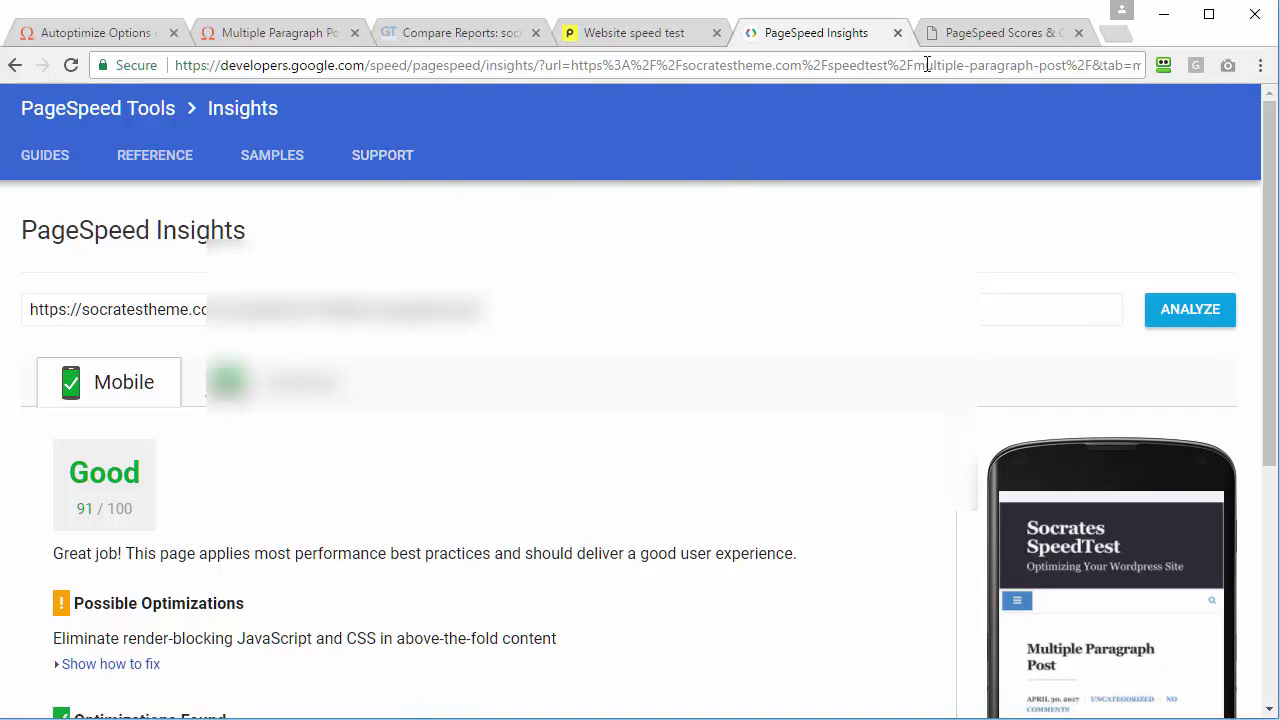
Step: Look over the target scores in the PageSpeed Scores guide, then return to the Multiple Paragraph Post in the Customizer
click(963, 35)
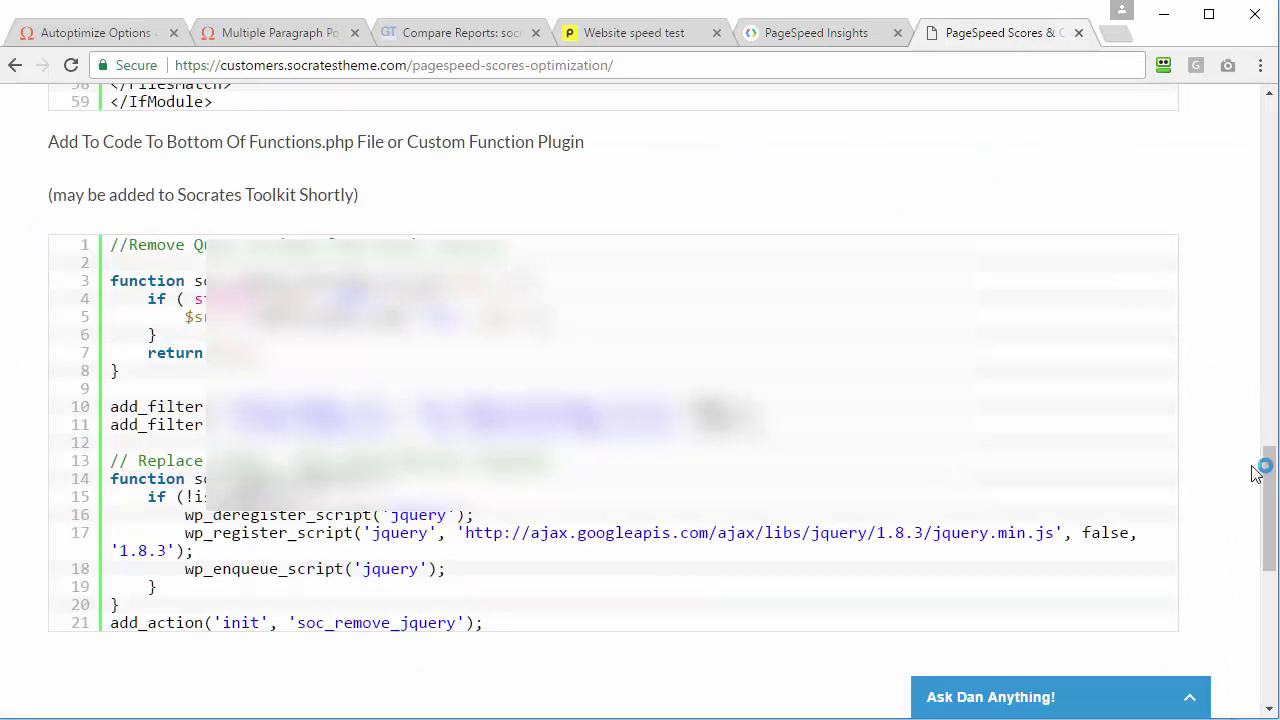
drag(1270, 500, 1270, 150)
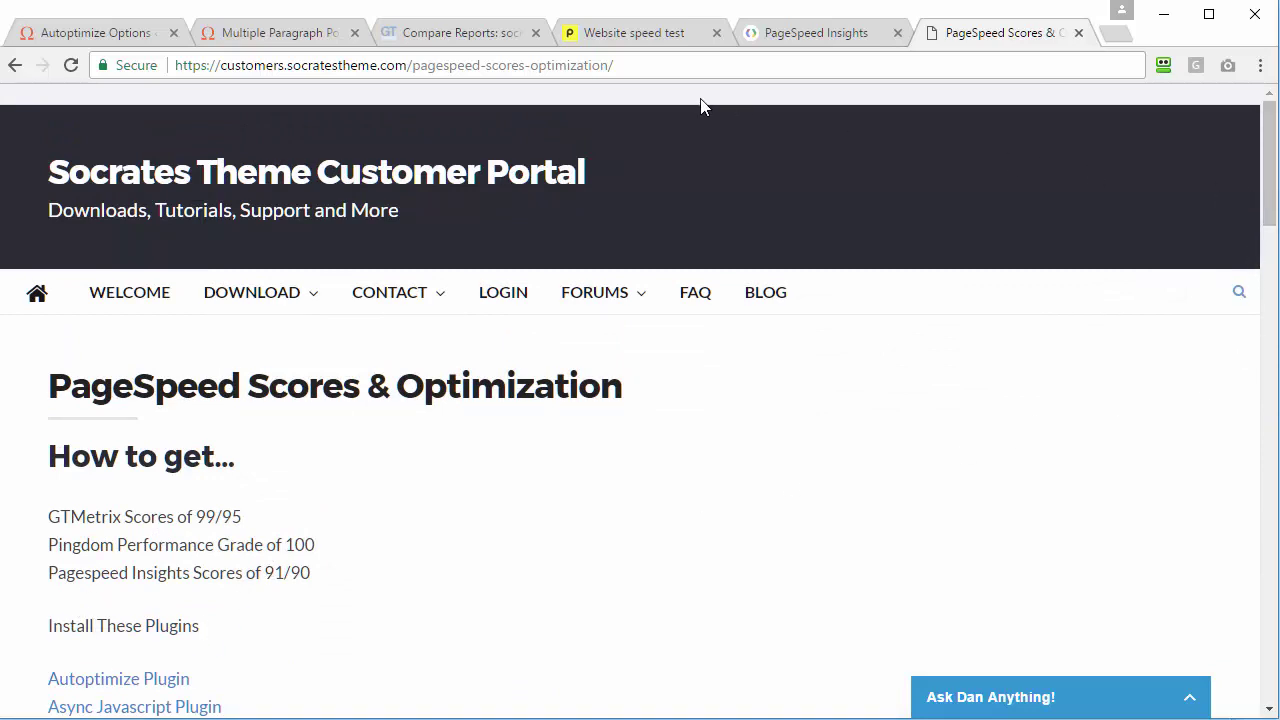
click(252, 34)
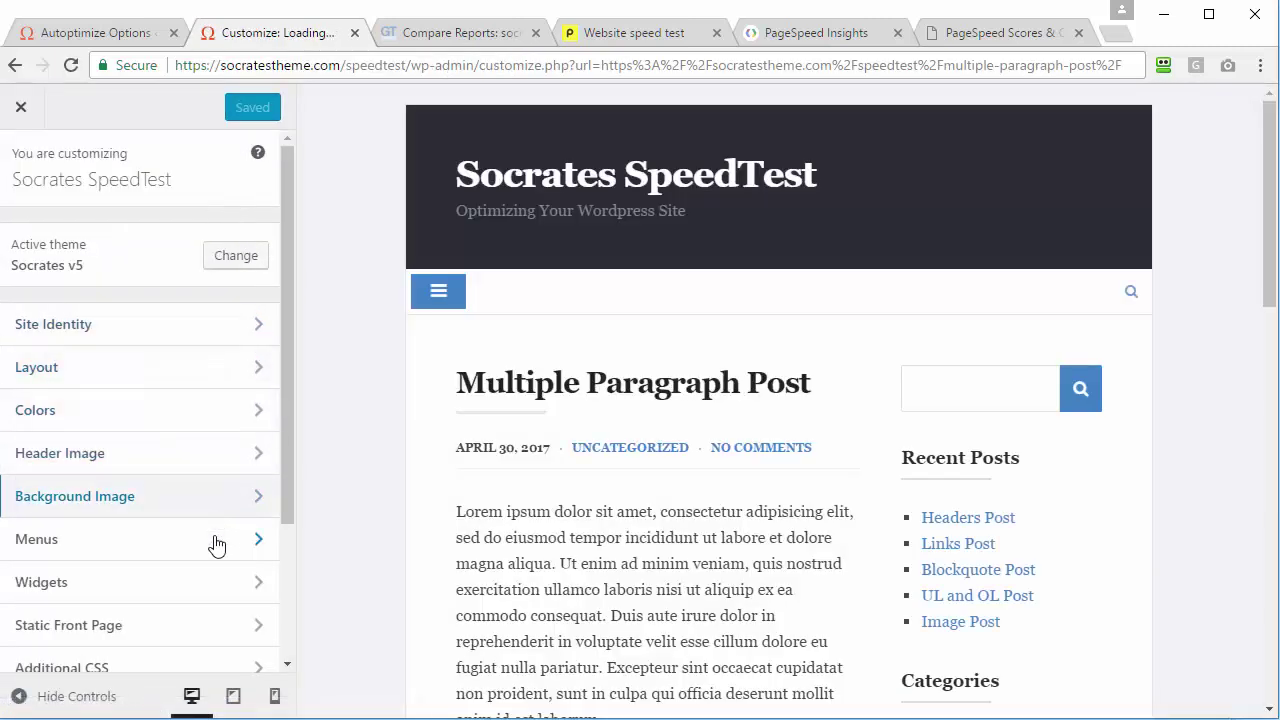
Step: In Fonts & Sizes, set Body Font Family to Lato and Headings Font Family to Roboto, then Save & Publish
drag(281, 486, 288, 595)
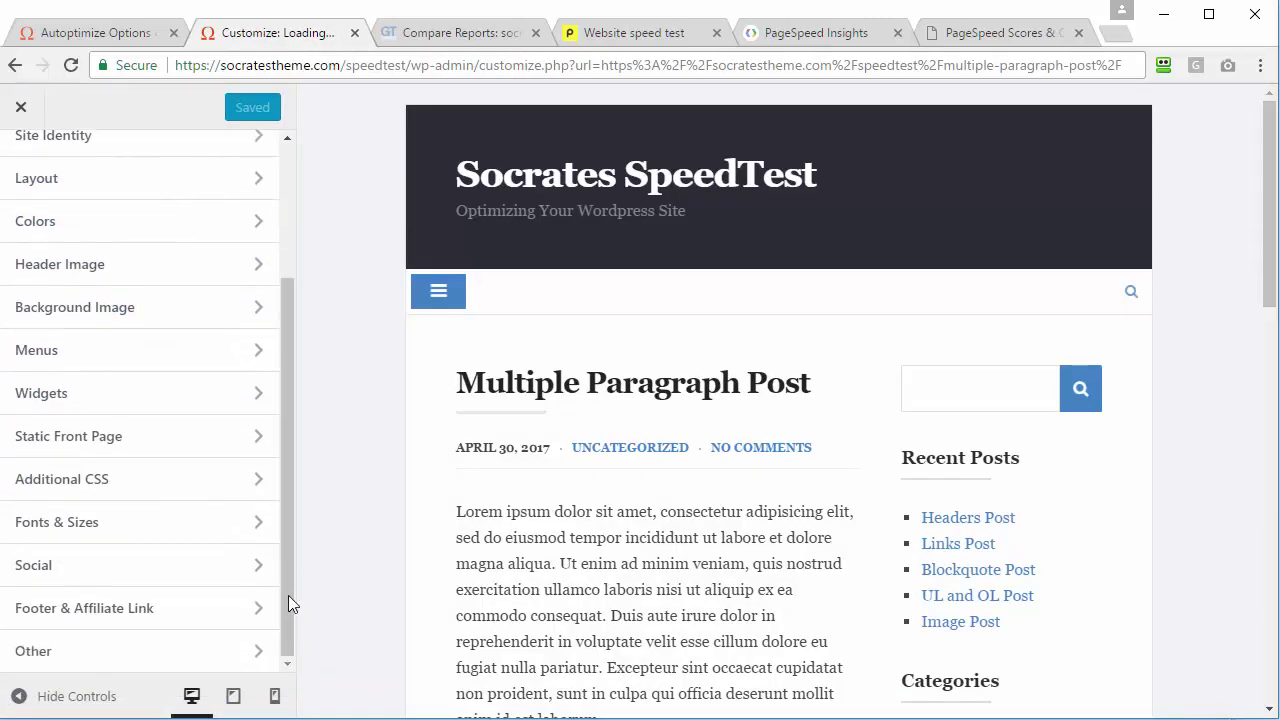
click(209, 531)
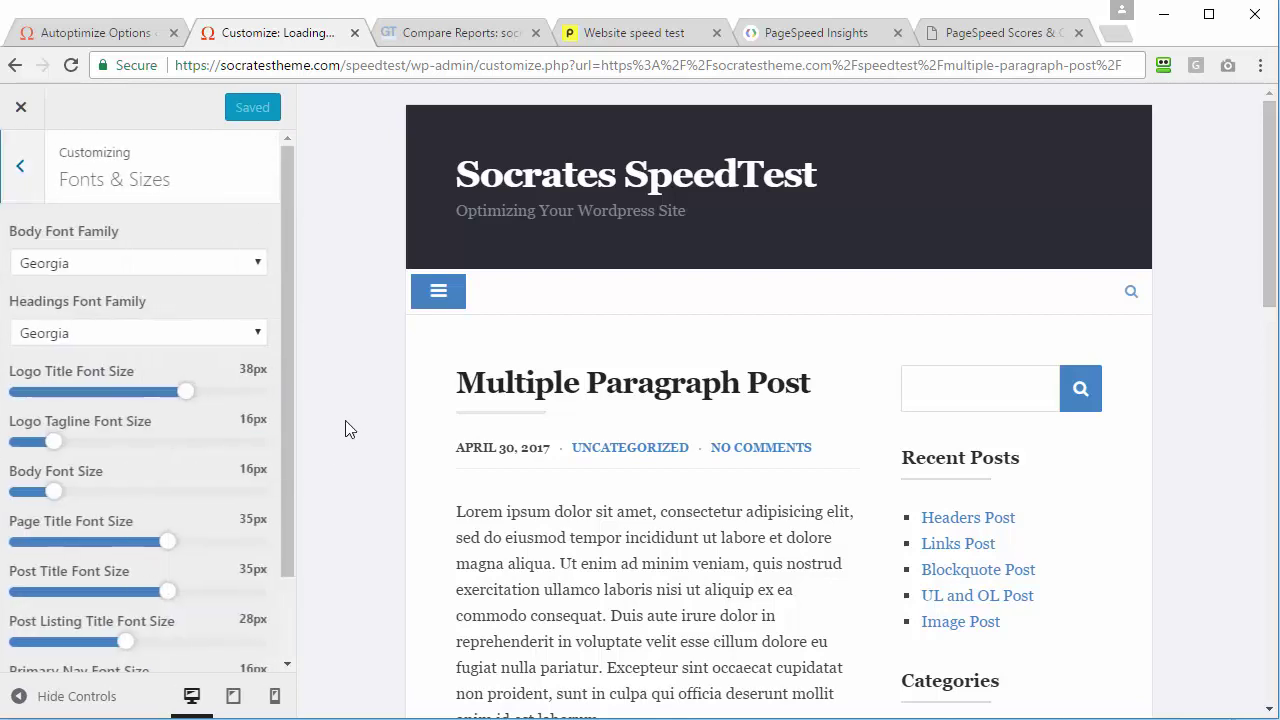
click(197, 265)
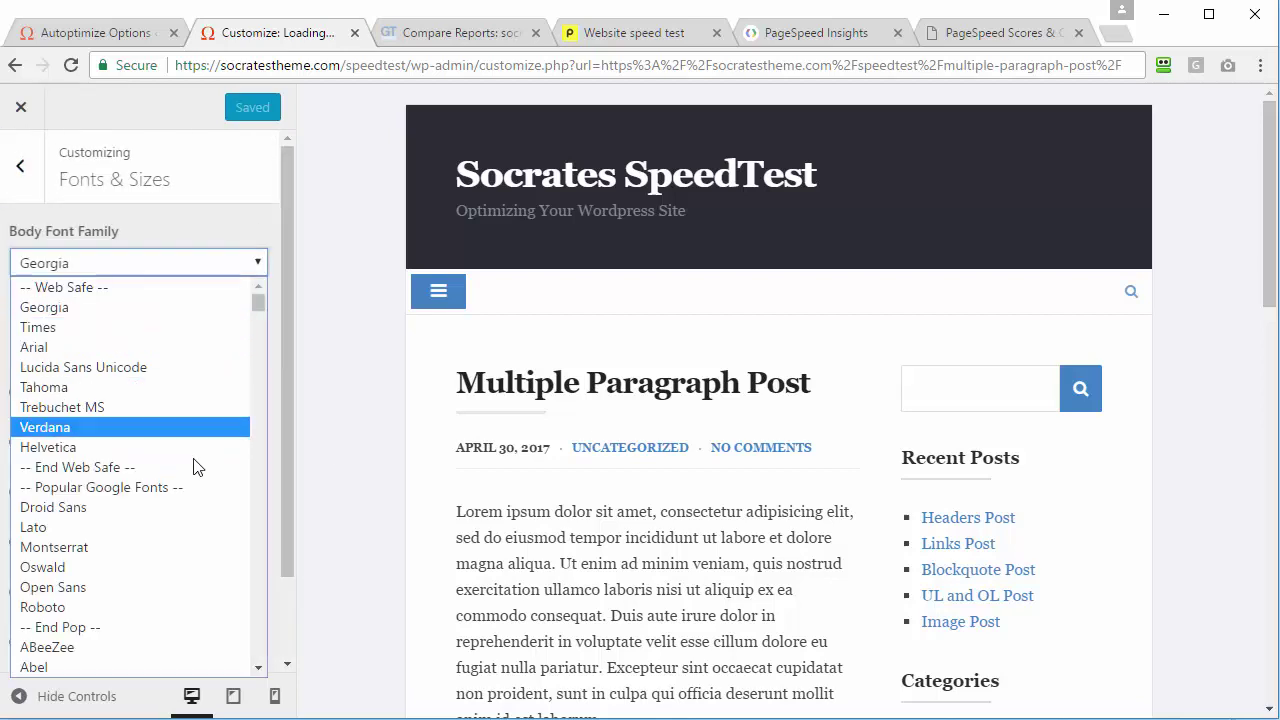
click(190, 528)
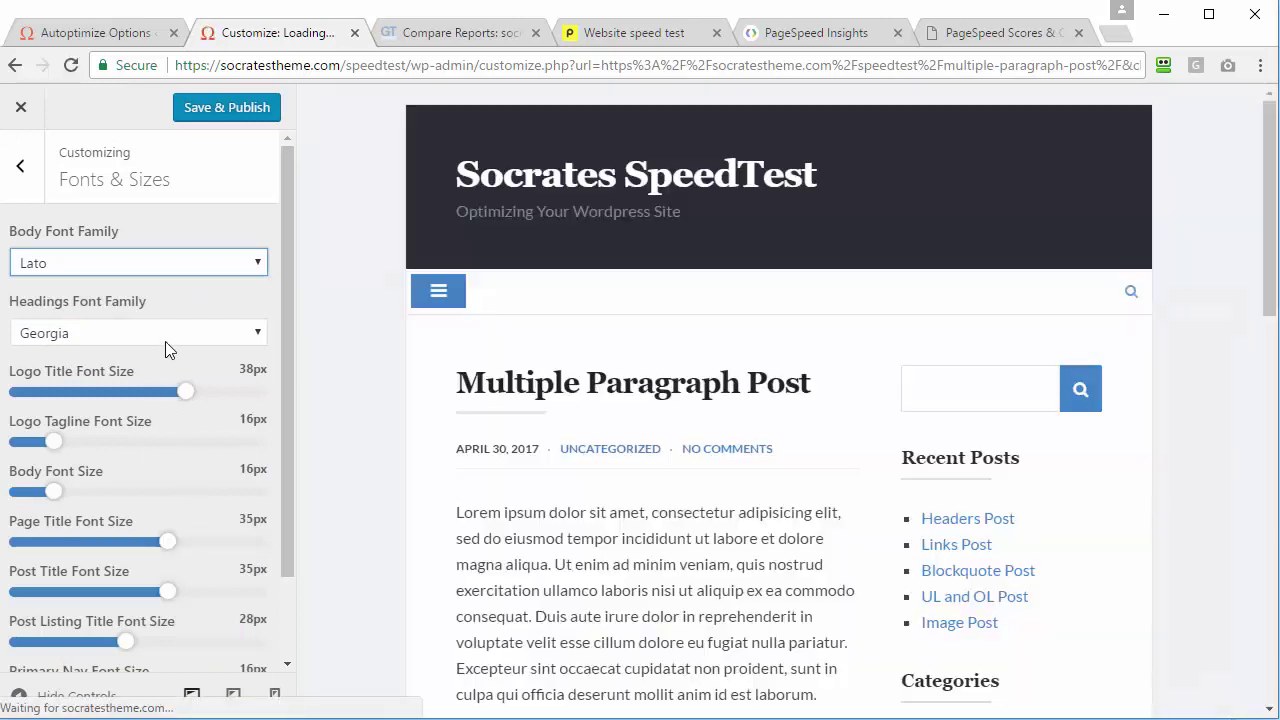
click(165, 338)
click(189, 677)
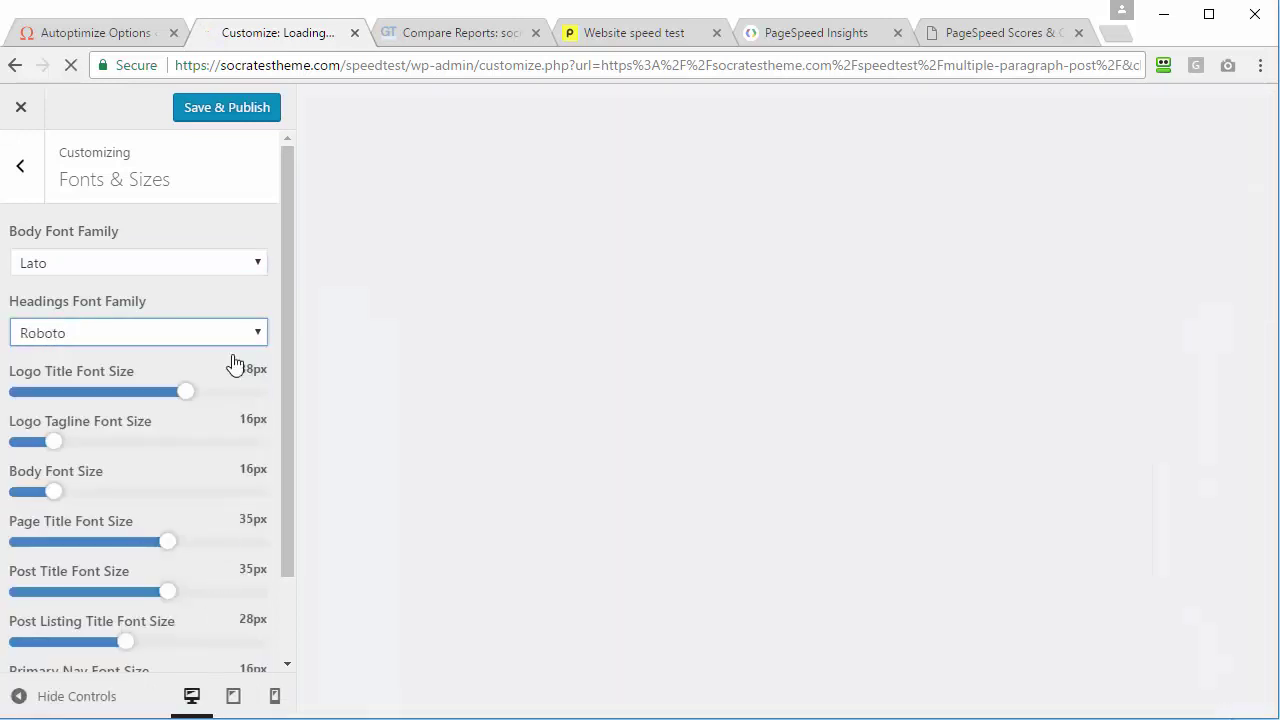
click(232, 112)
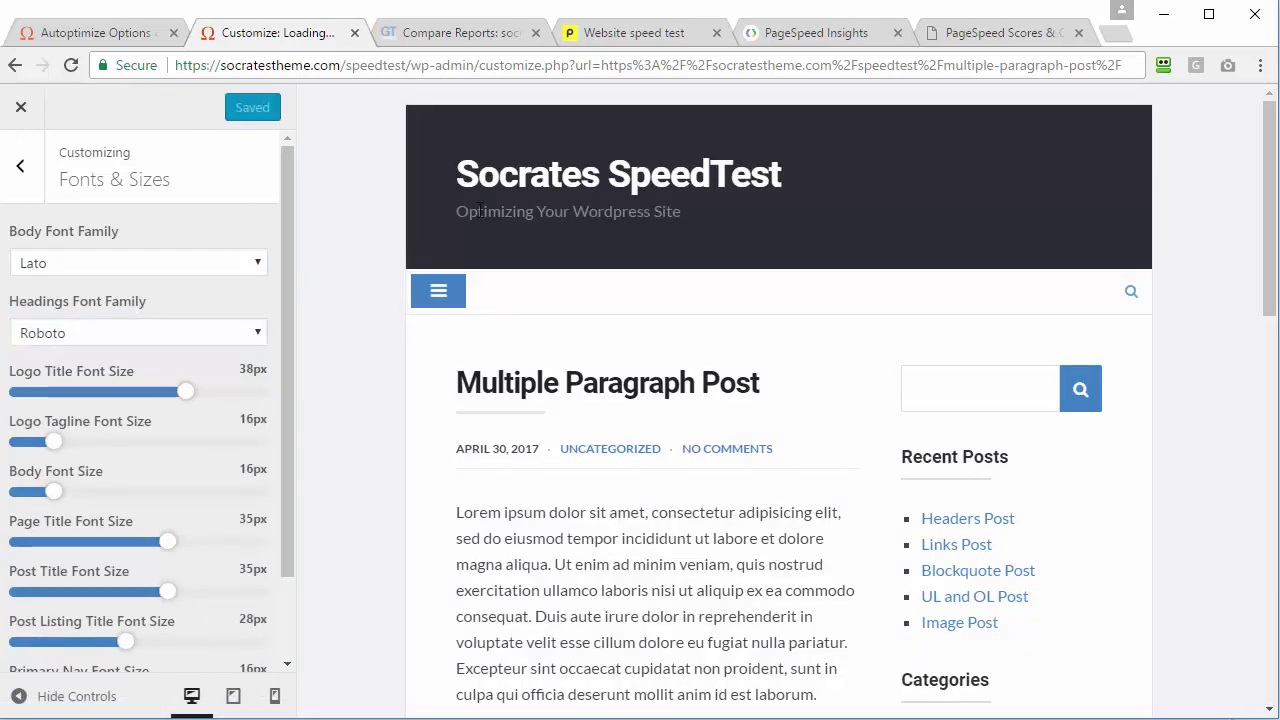
Step: Add another GTmetrix test of the post, reaching PageSpeed A (100%), YSlow A (96%), 0.9s, 157KB, 9 requests
click(450, 34)
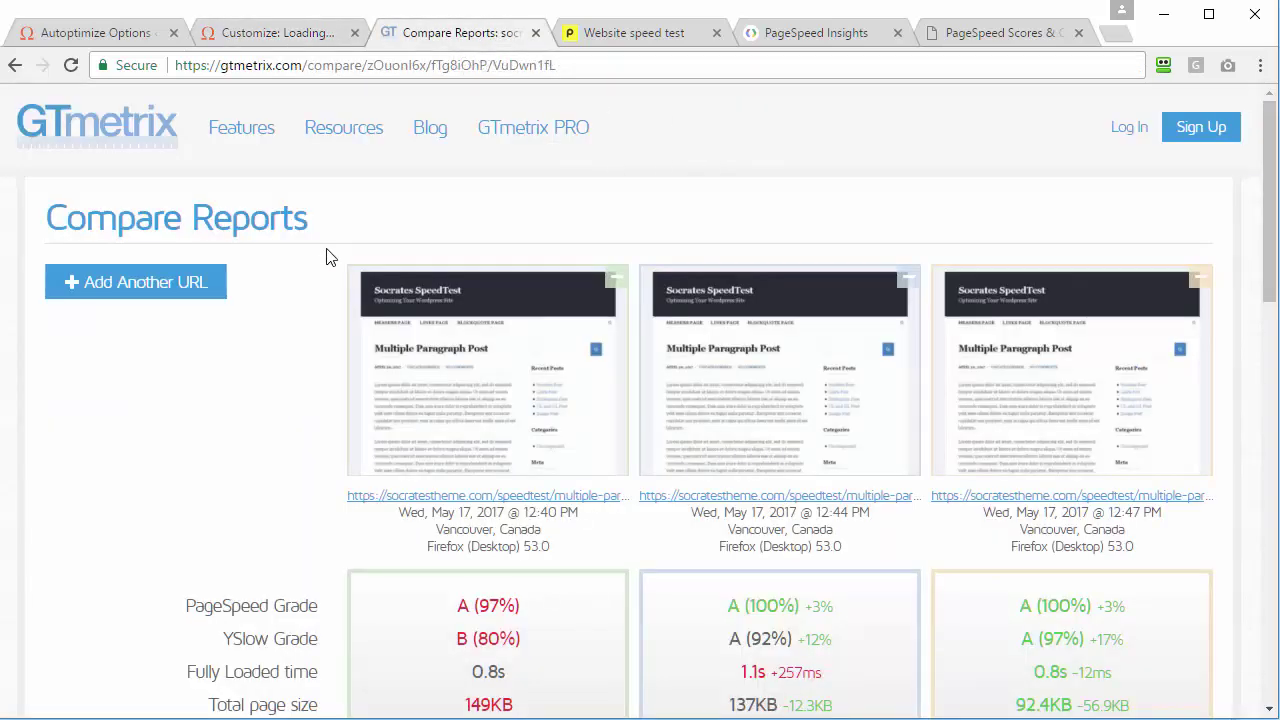
click(188, 292)
click(1016, 197)
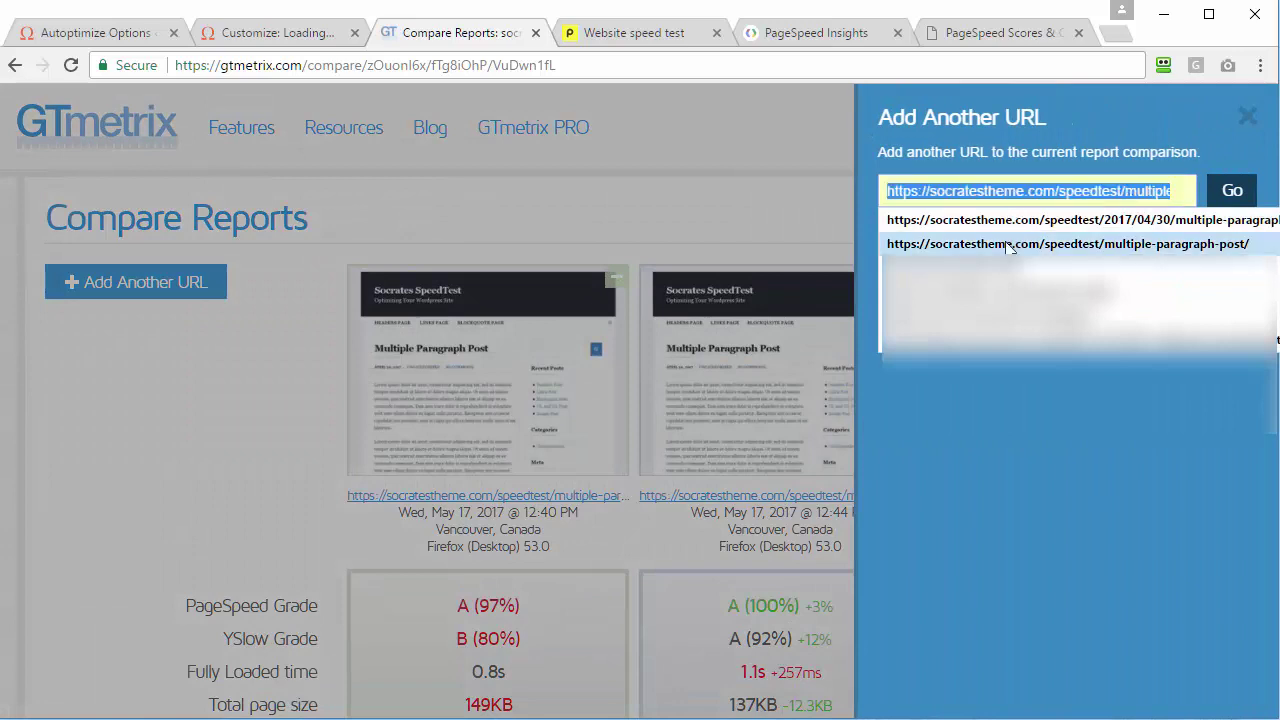
click(1008, 244)
click(1230, 192)
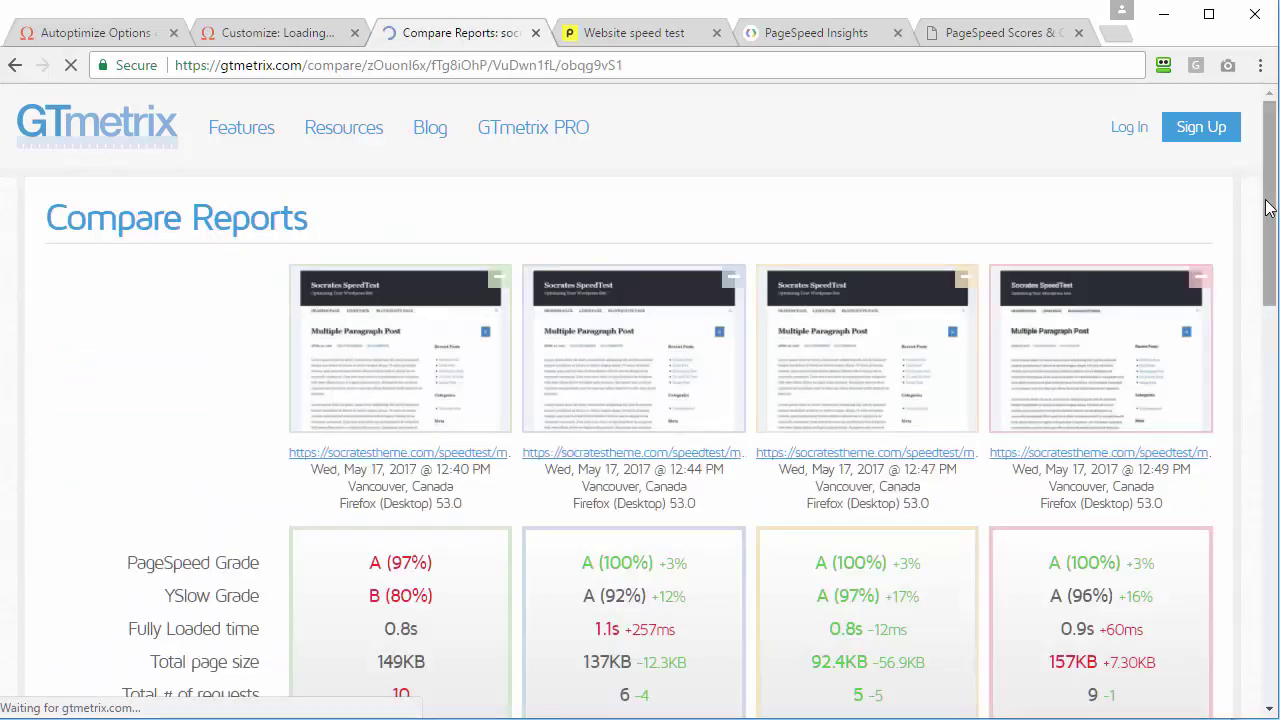
scroll(1266, 215, down, 2)
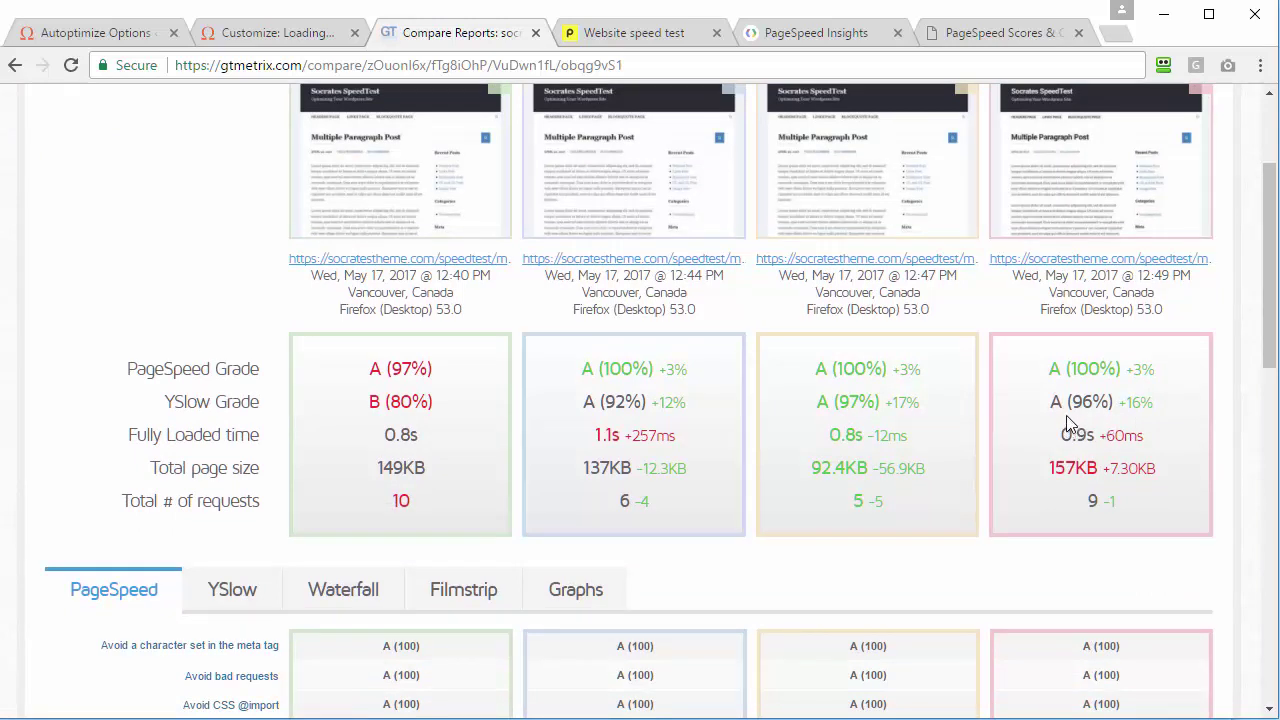
drag(1268, 320, 1270, 325)
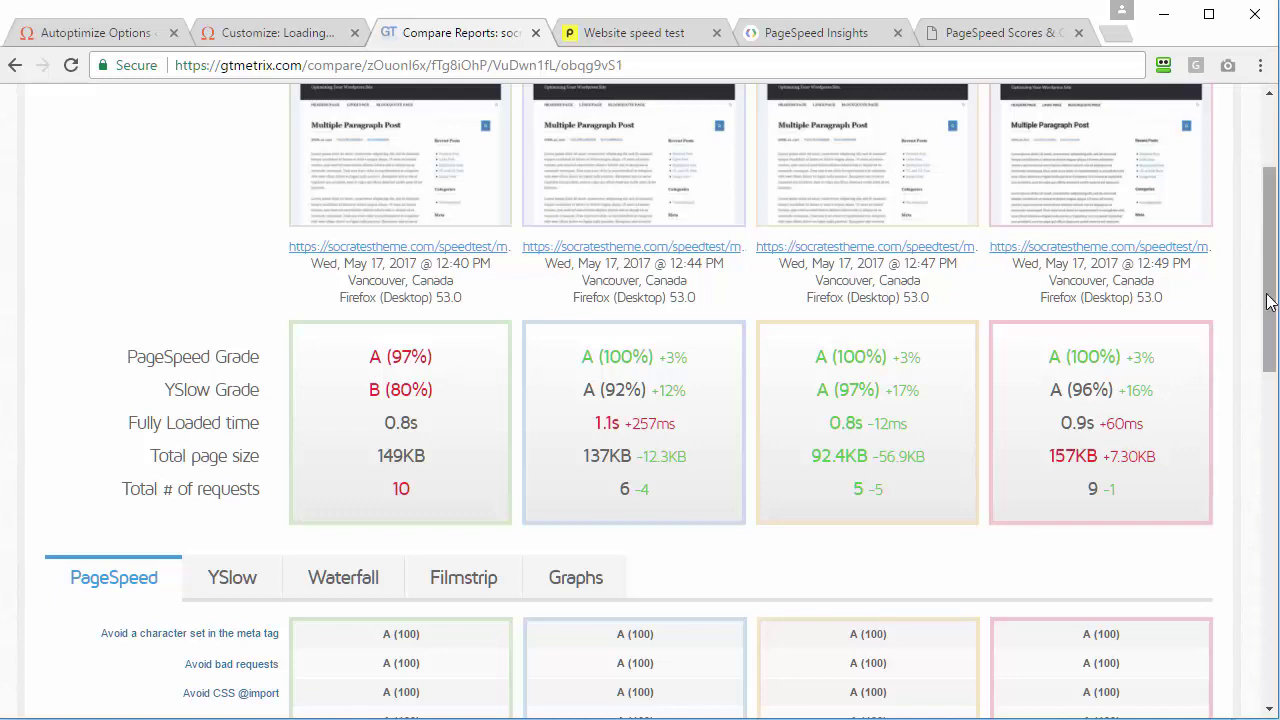
drag(1266, 304, 1260, 170)
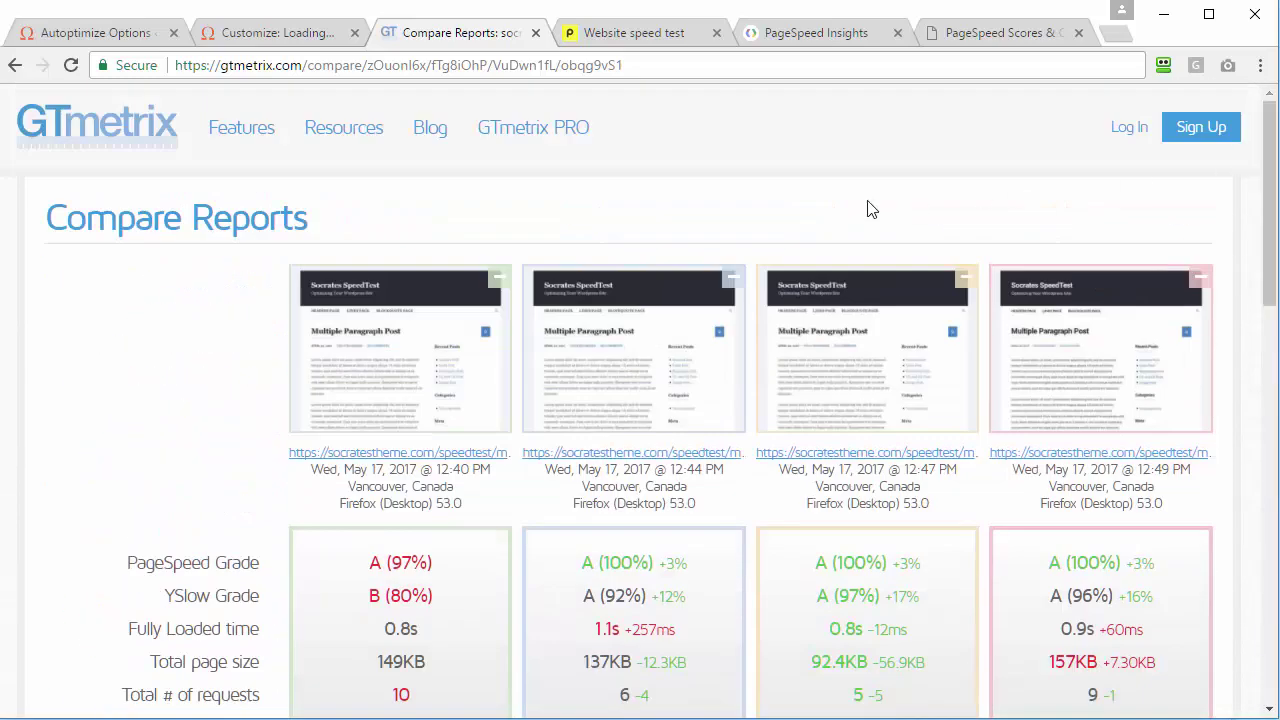